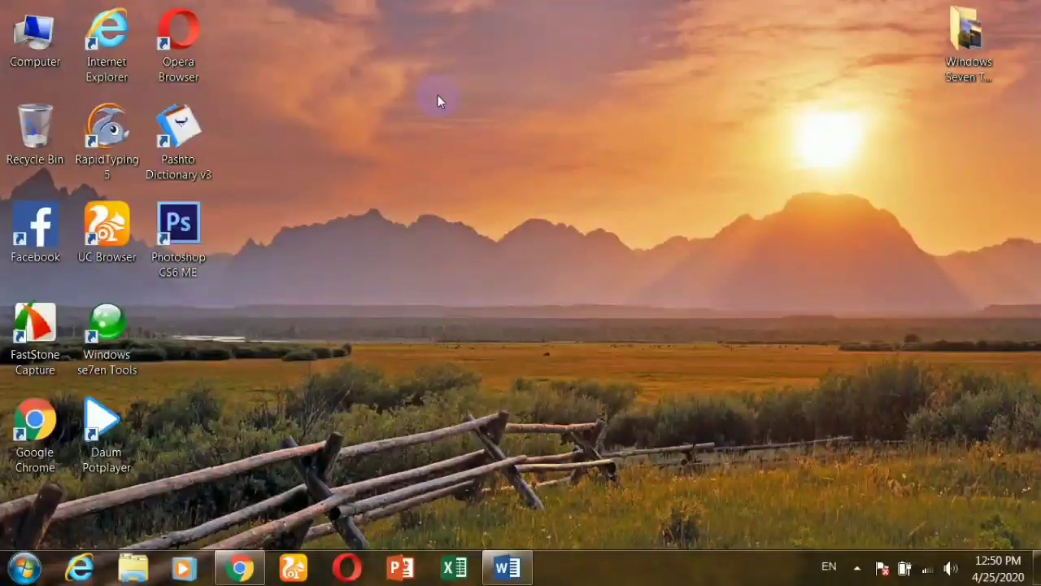
Switch to the blank Word document and enter the line "Mouse has two buttons:"
right_click(427, 87)
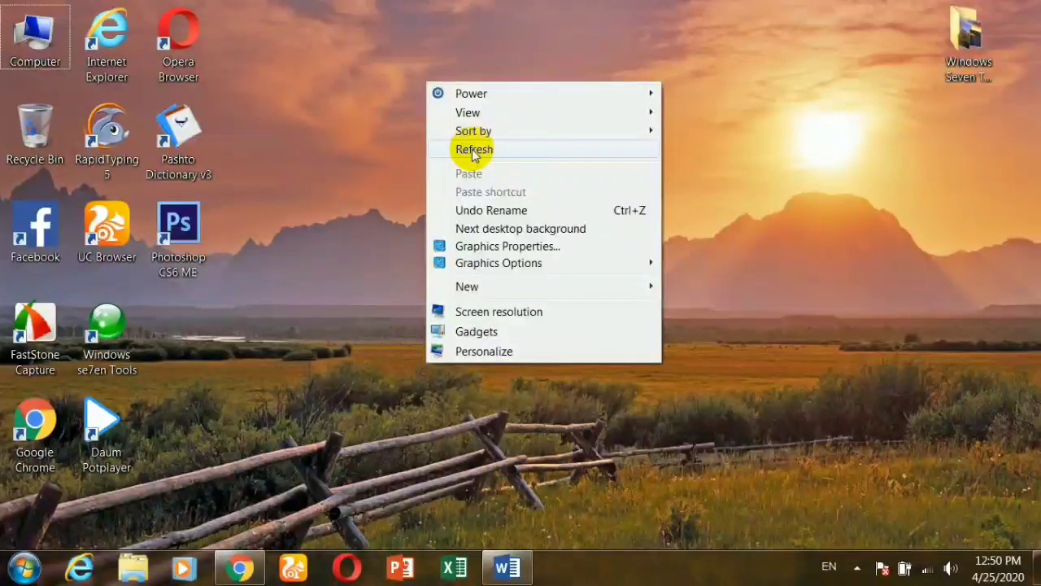
click(509, 567)
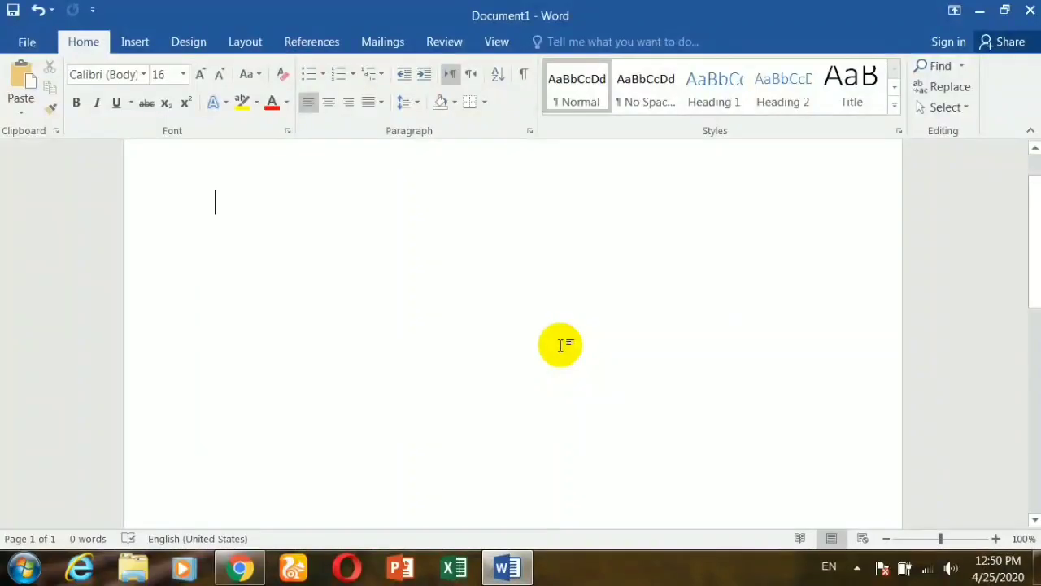
text(Mouse has)
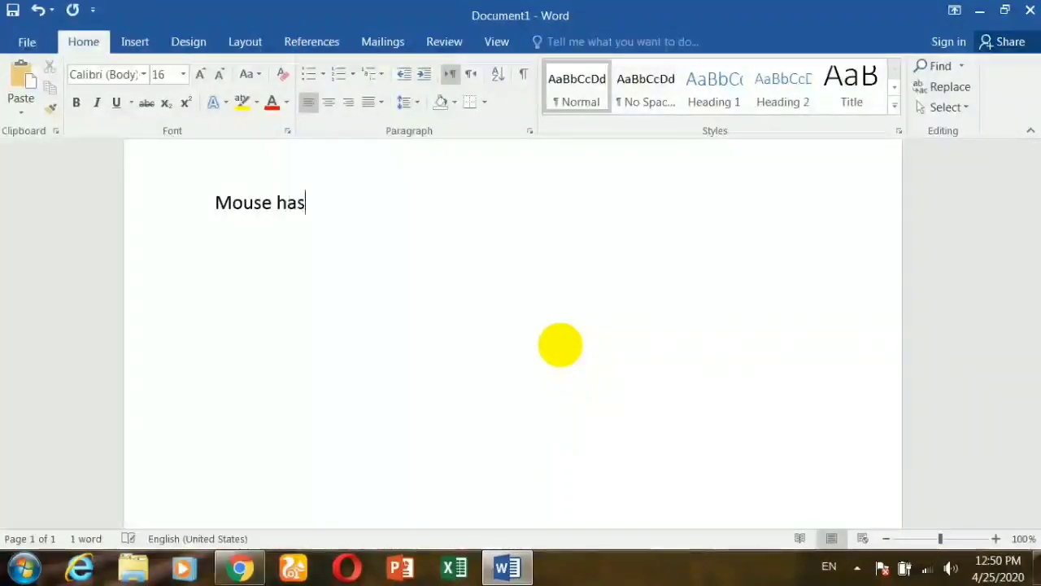
text( two button)
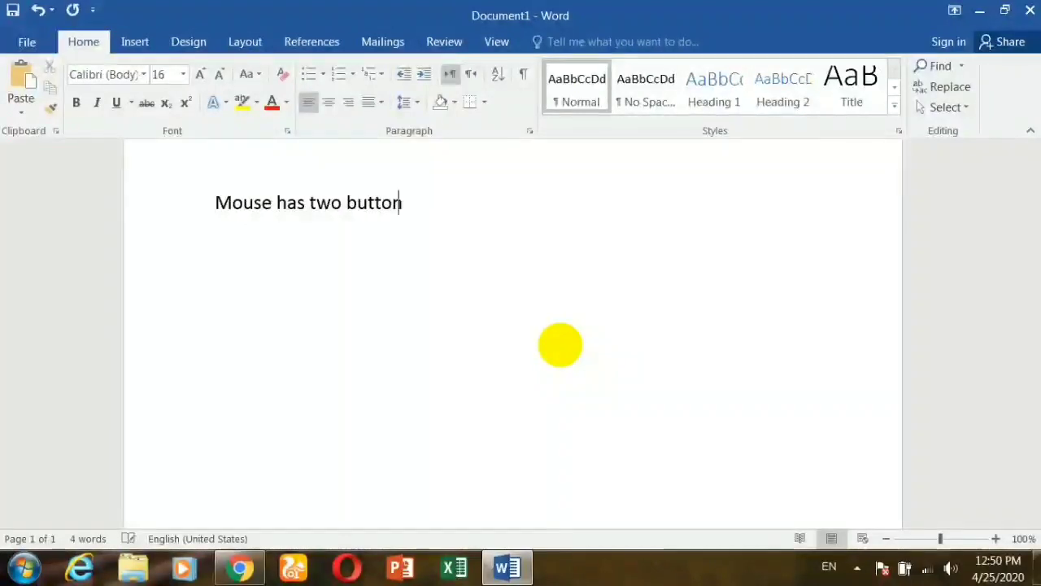
text(s:)
key(Return)
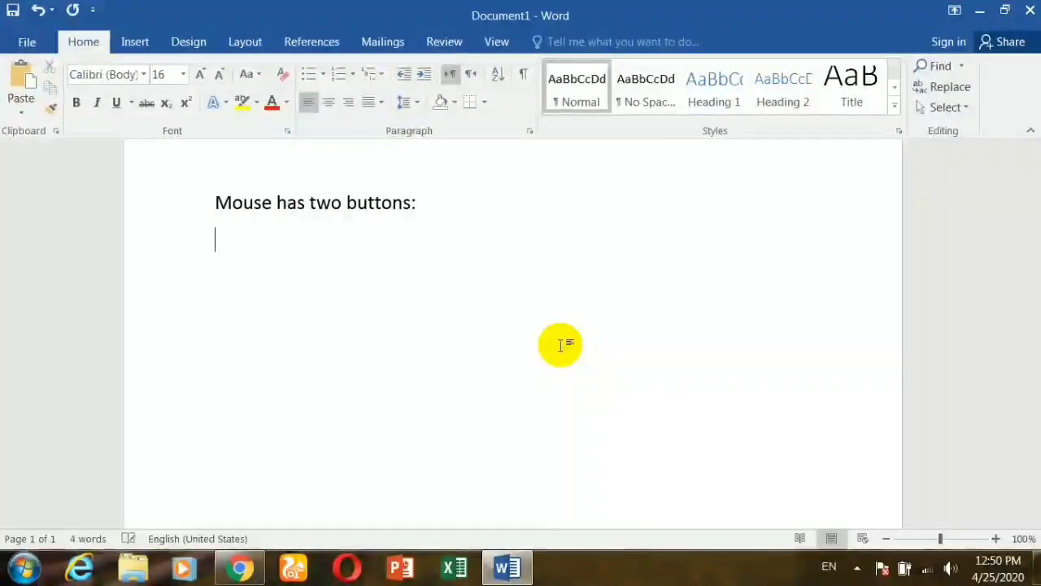
Add the line "Right Click → Pop up menu" below the opening line, using an arrow symbol
text(Right Click )
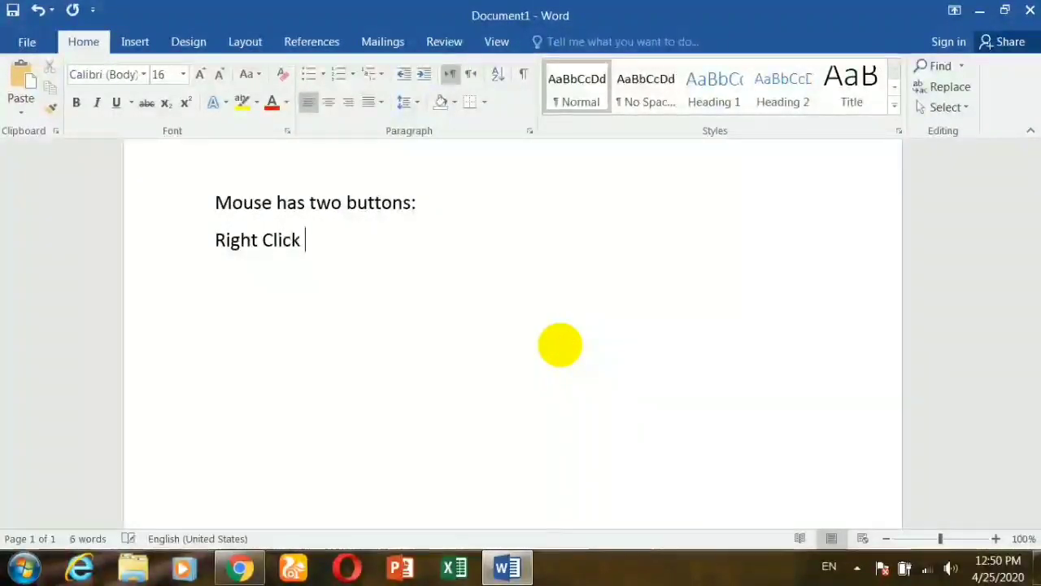
text(--)
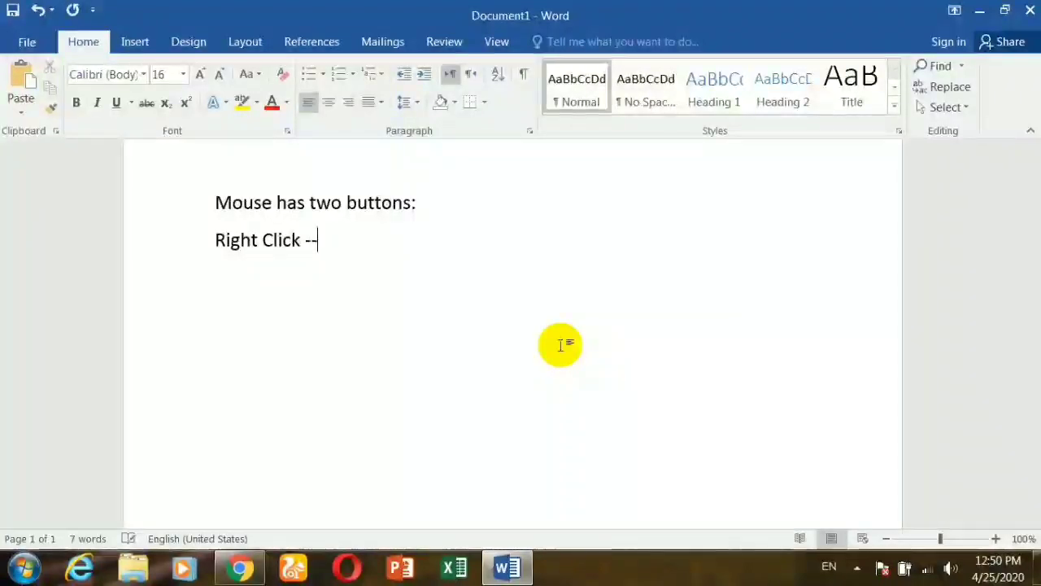
text(> Pop u)
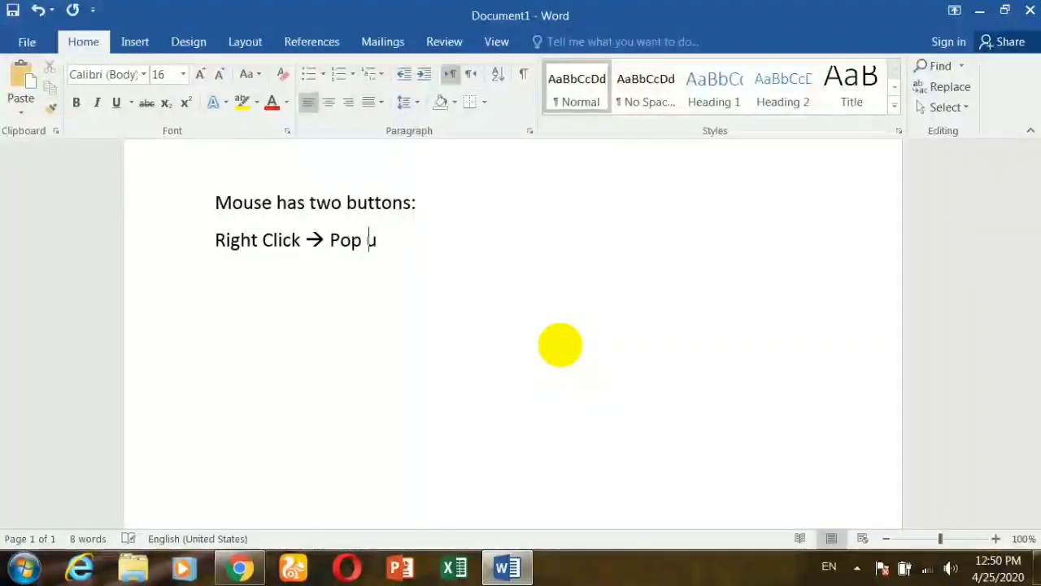
text(p menu)
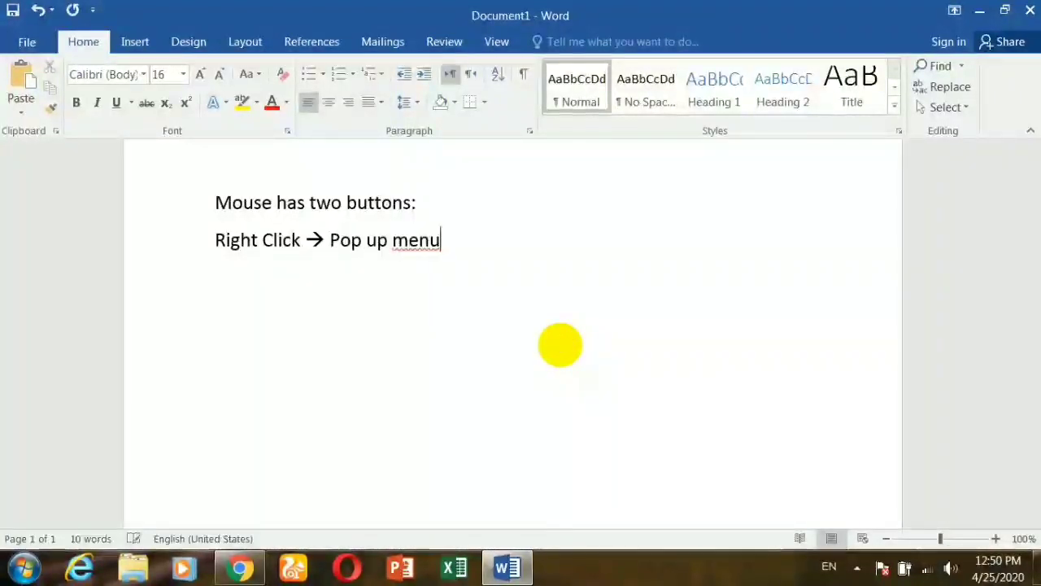
key(Return)
Add the line "Left Click → Normal or standard menu." and start a new line below it
text(Left Cl)
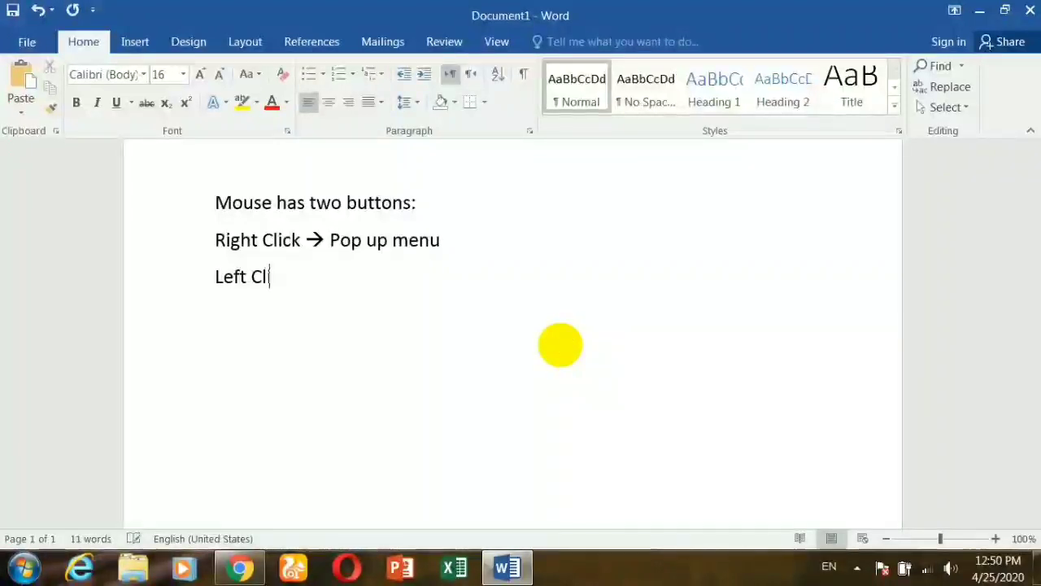
text(ick -->)
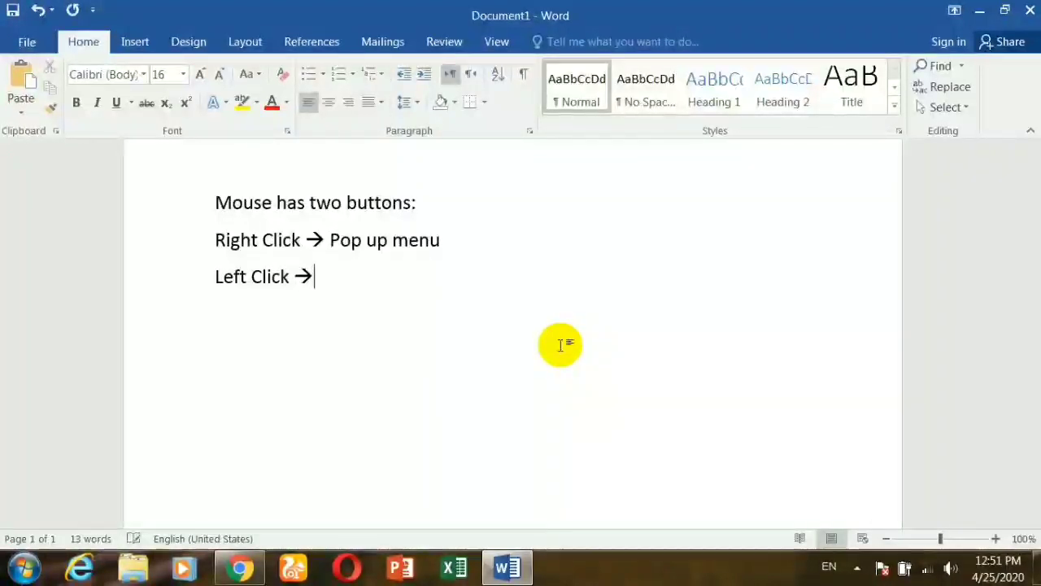
text(Normal )
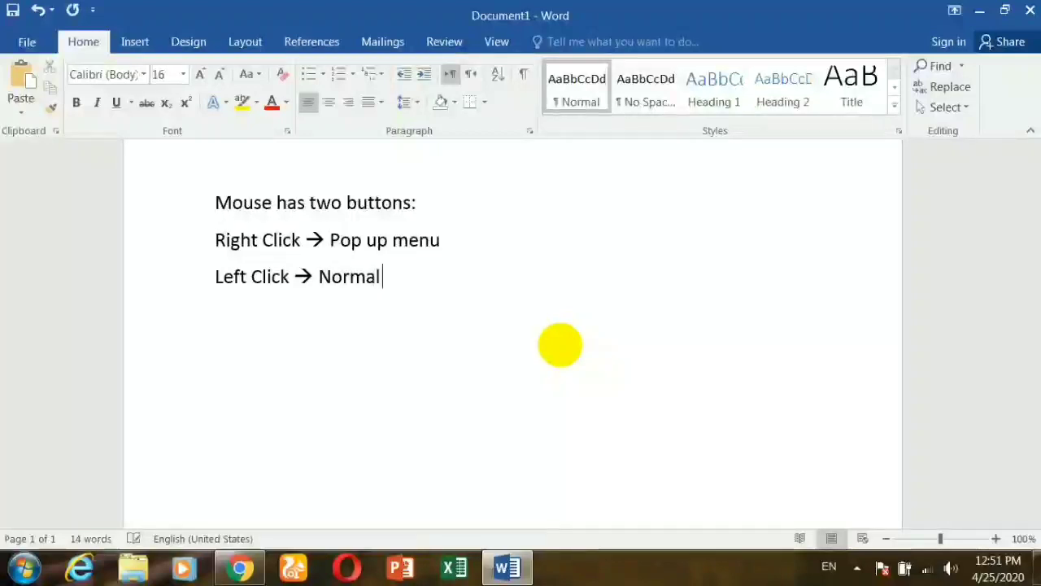
text(or standard men)
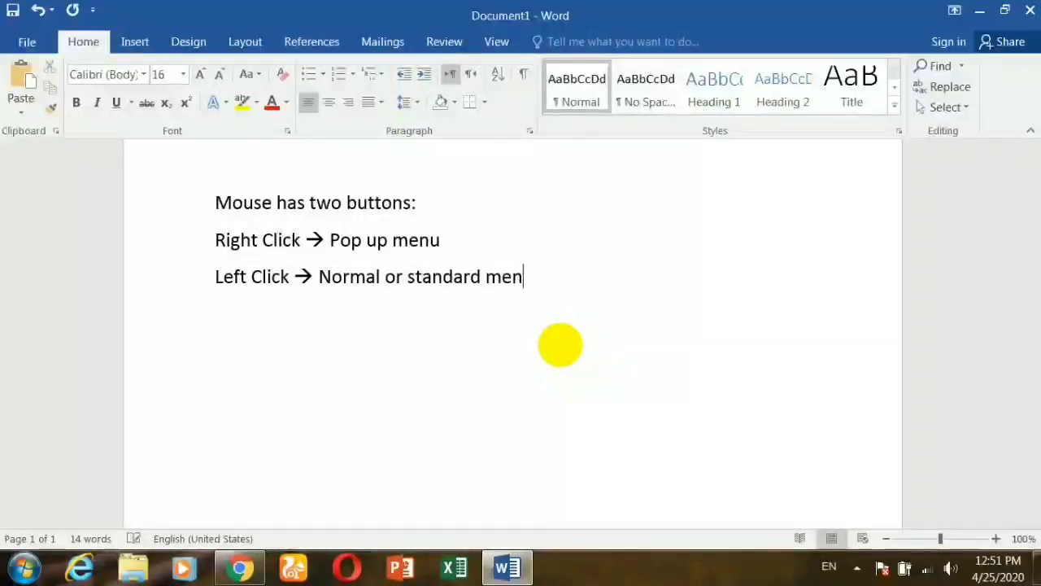
text(u.)
key(BackSpace)
key(BackSpace)
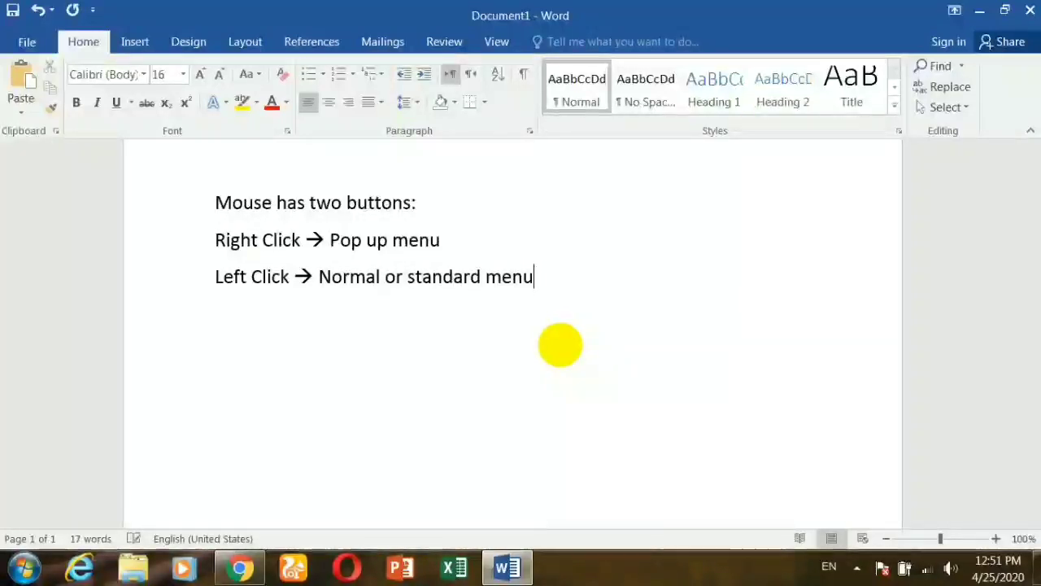
text(.)
key(Return)
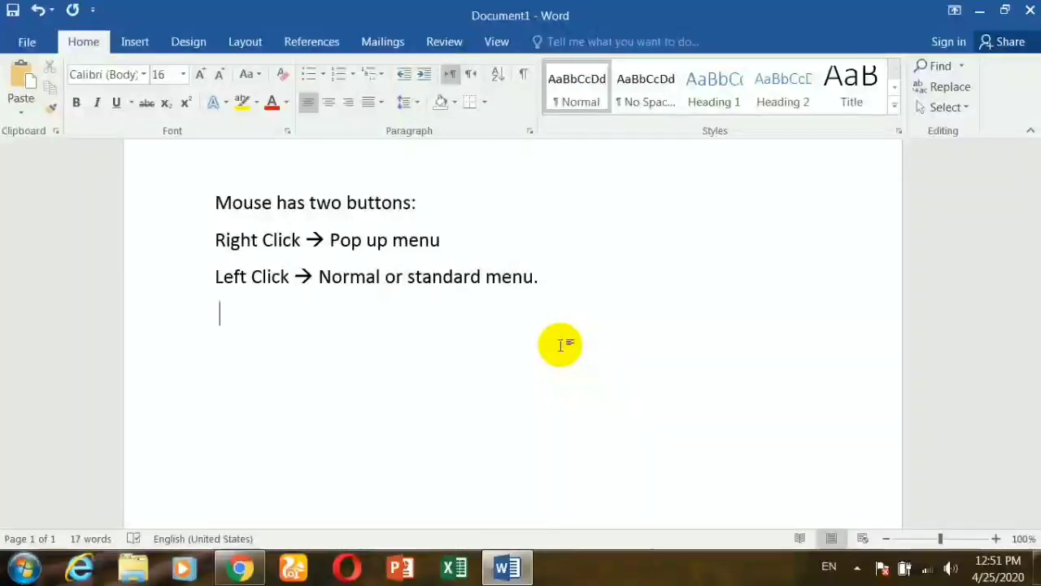
Write the definition "Menu: Menu is the collection of commands." on the last line
text(Menu: Menu )
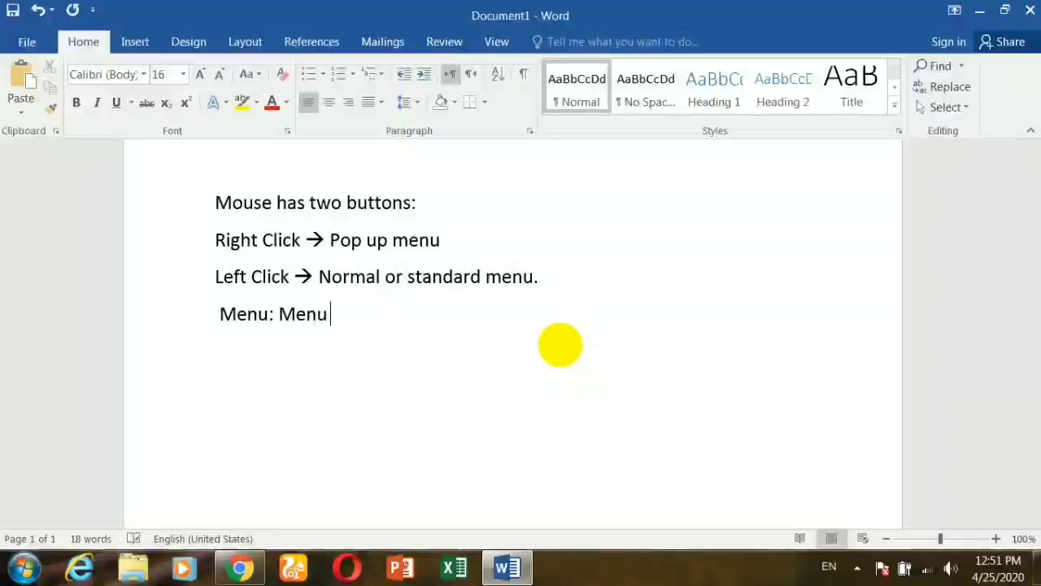
text(is the collect)
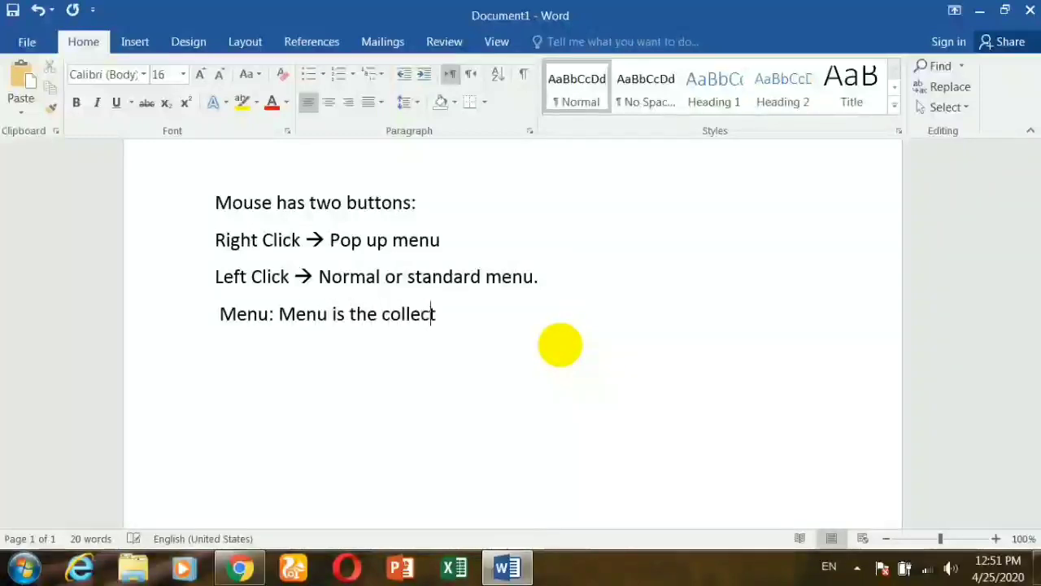
text(ion of commands,.)
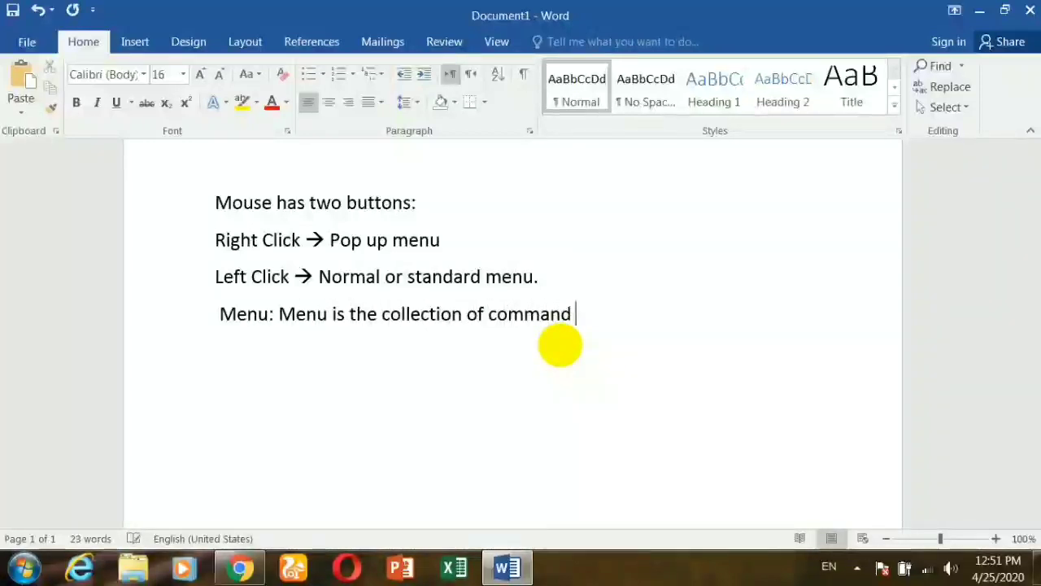
key(Return)
key(BackSpace)
key(BackSpace)
key(BackSpace)
text(.)
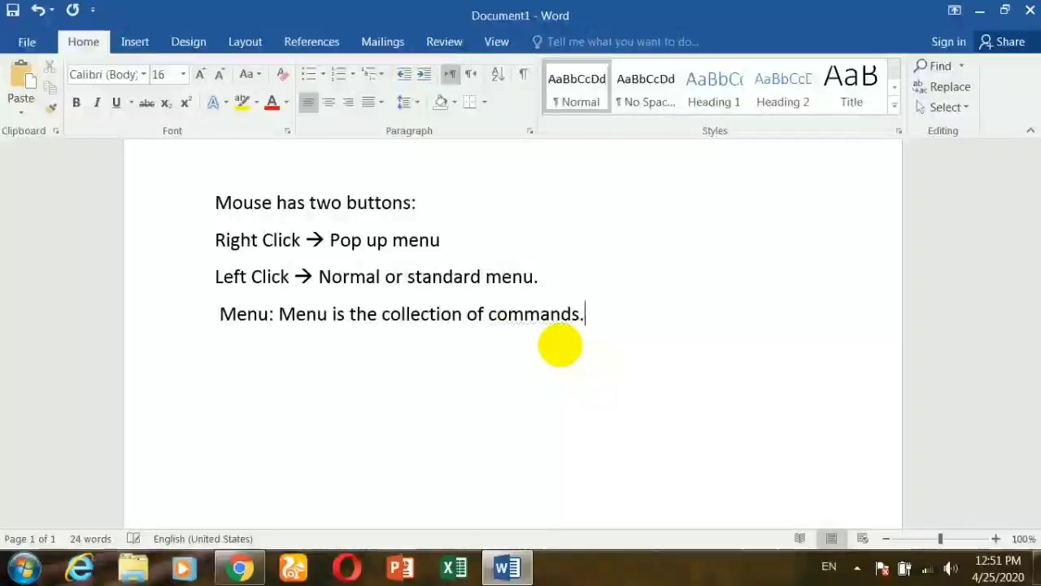
Minimize the Word document and display the View options in the desktop's context menu
click(954, 10)
click(979, 10)
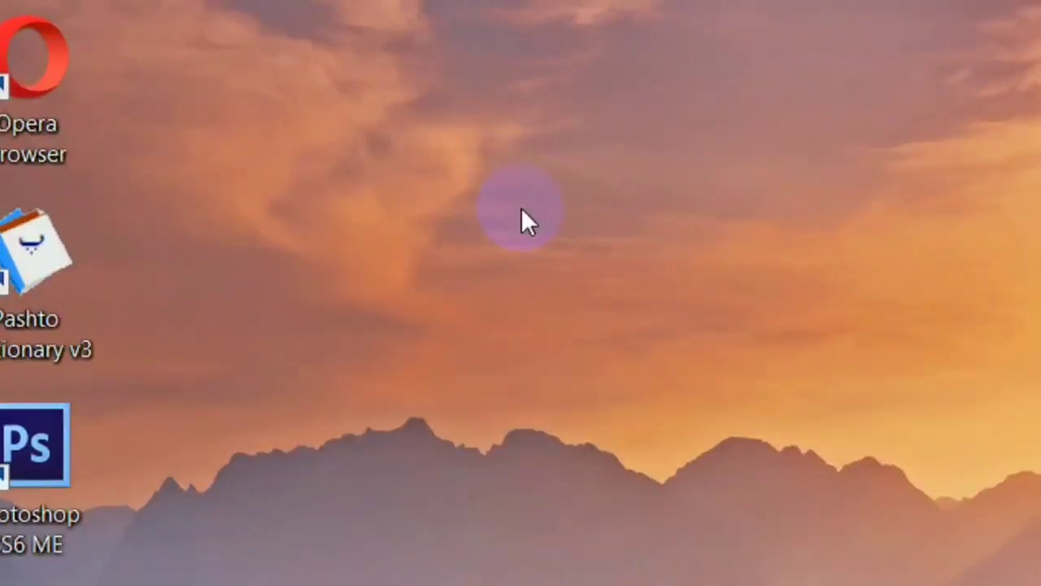
right_click(522, 214)
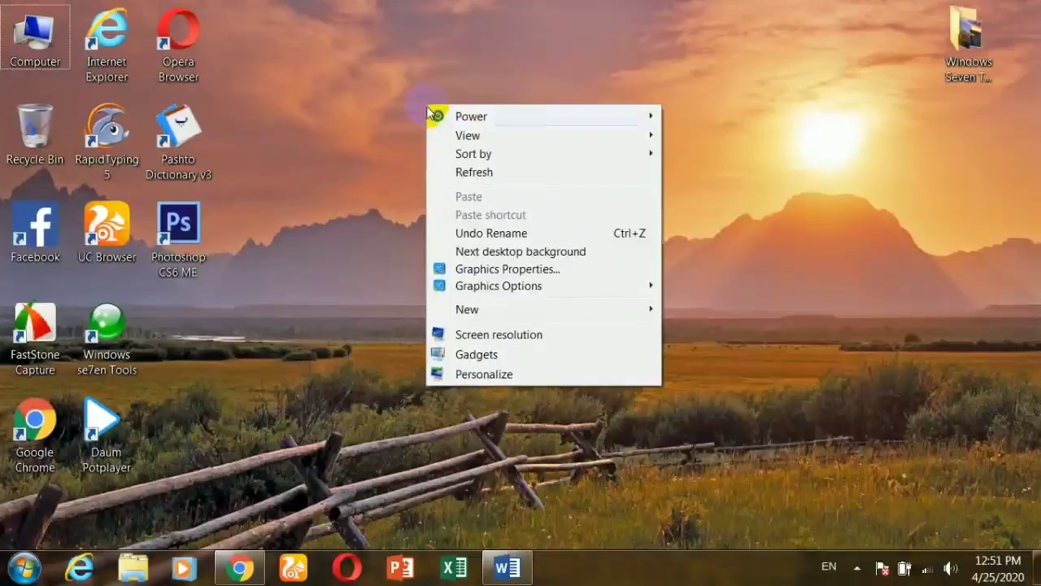
mouse_move(476, 136)
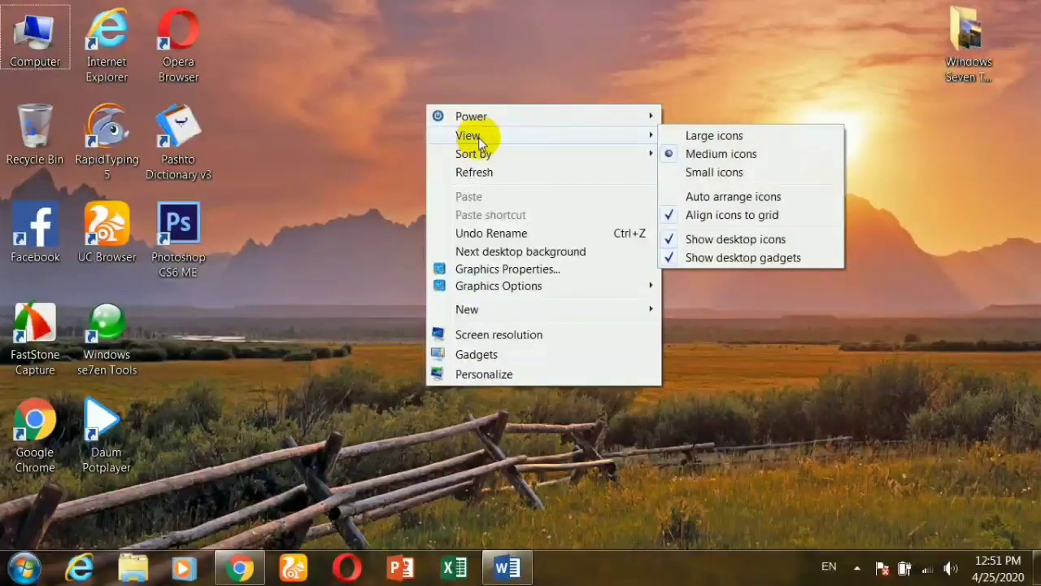
Examine the context menus of the Computer icon, the Recycle Bin and the desktop, including the desktop's View options
right_click(37, 51)
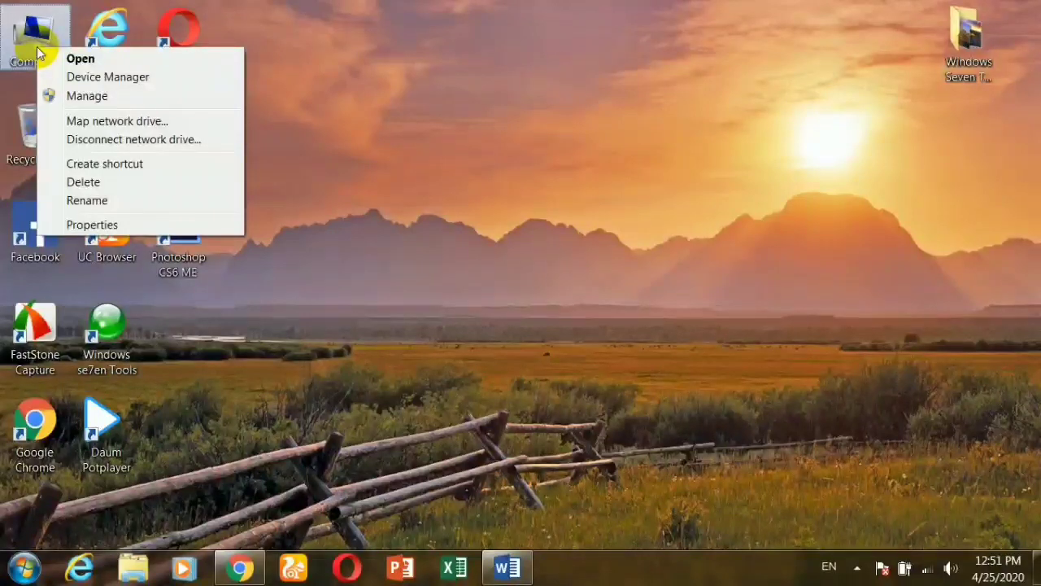
click(349, 162)
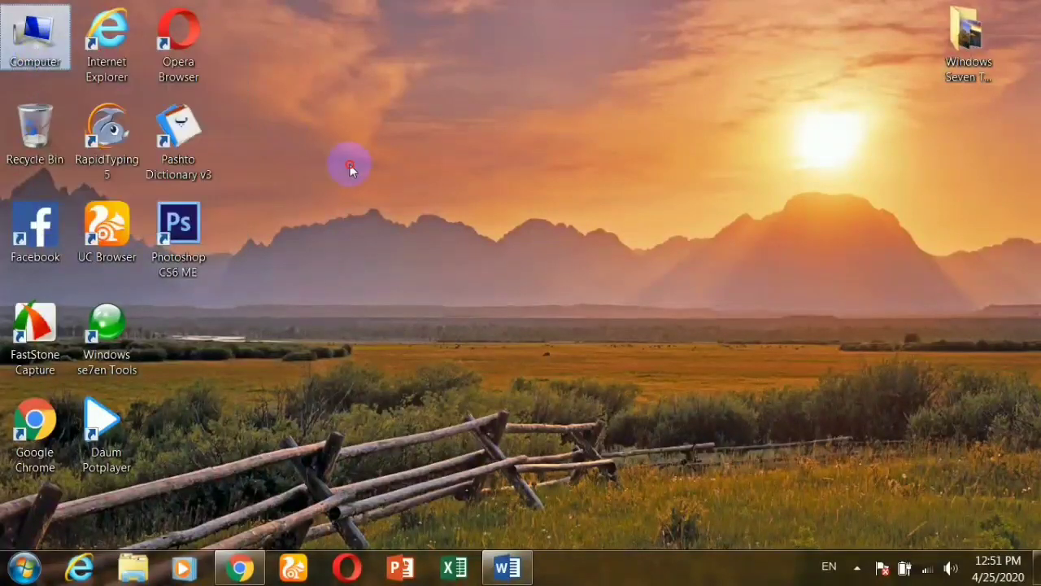
right_click(51, 136)
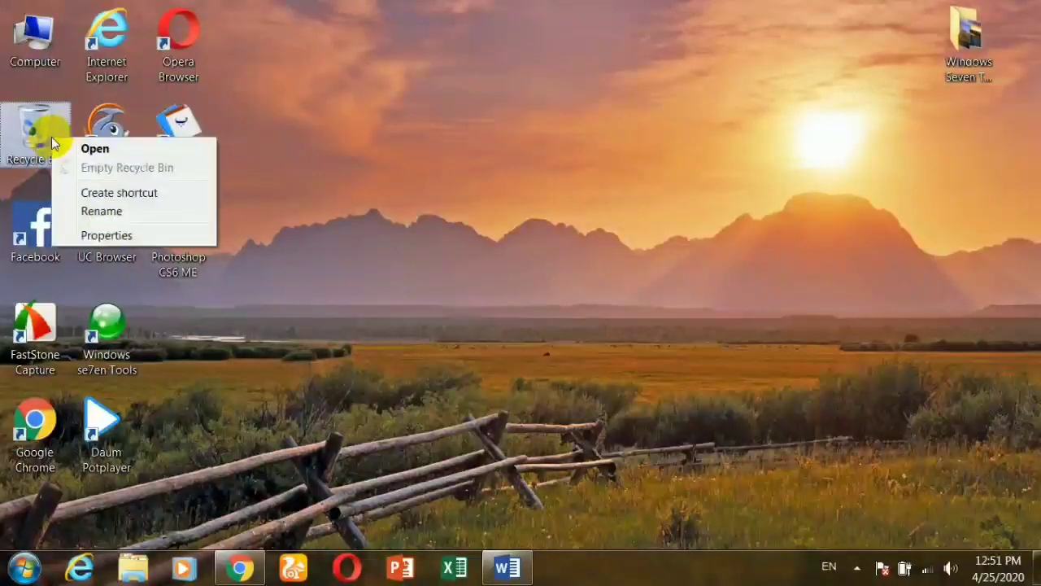
right_click(460, 70)
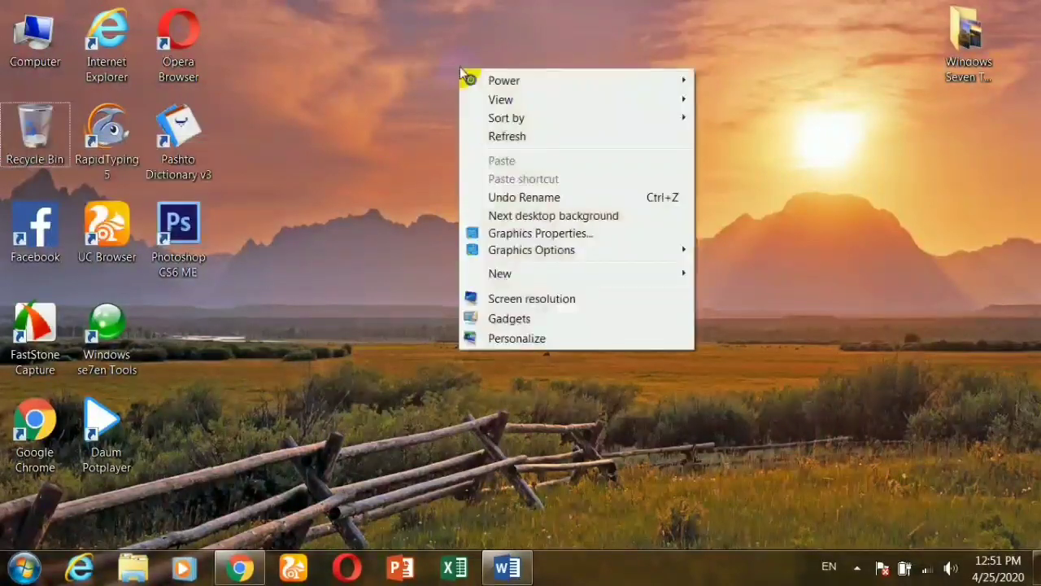
mouse_move(493, 124)
mouse_move(500, 104)
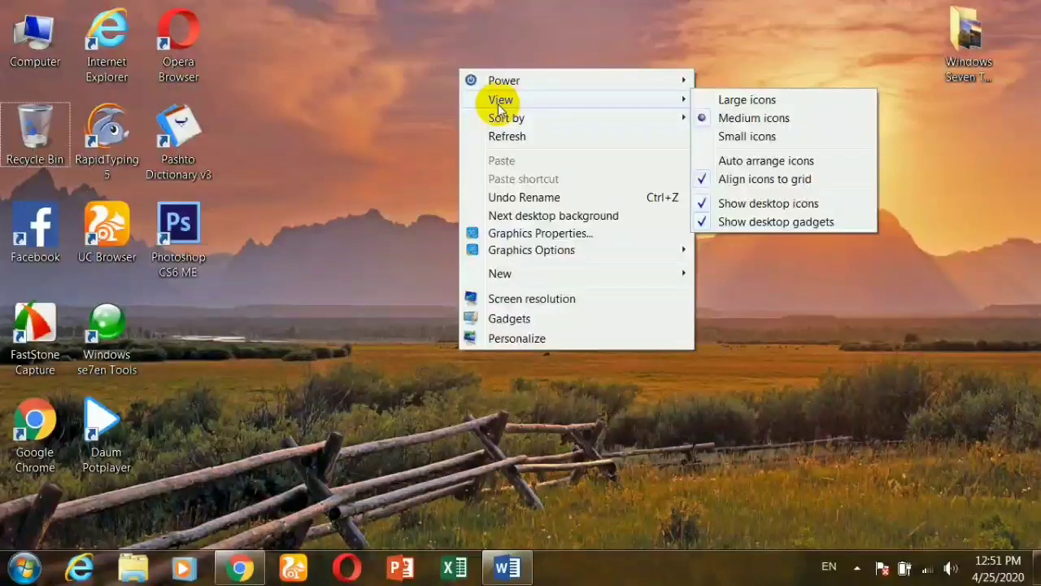
click(414, 84)
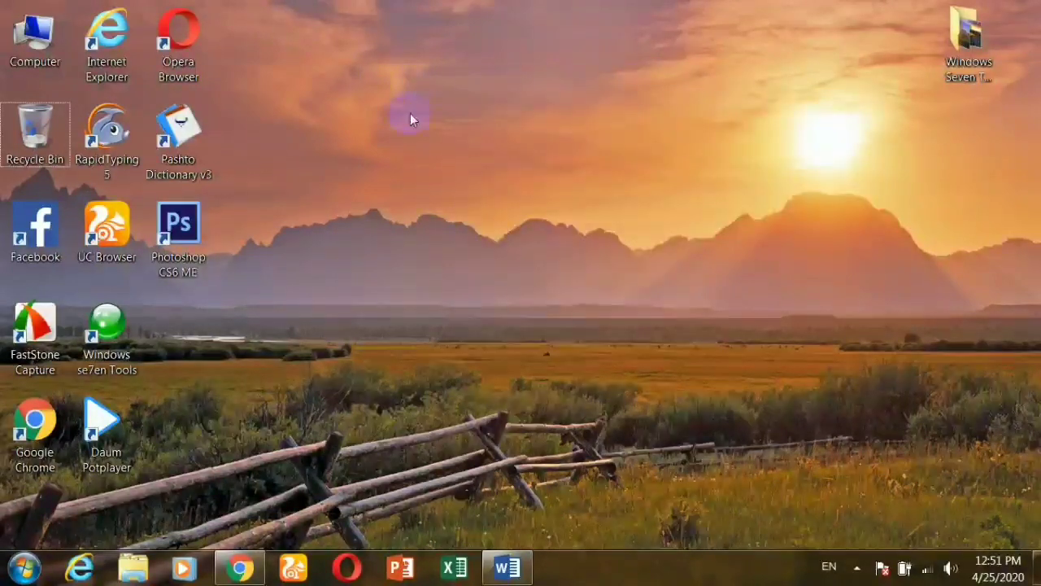
Run main.cpl to open Mouse Properties, move the dialog clear of the desktop icons, review the button settings and close it
key(super+r)
text(main)
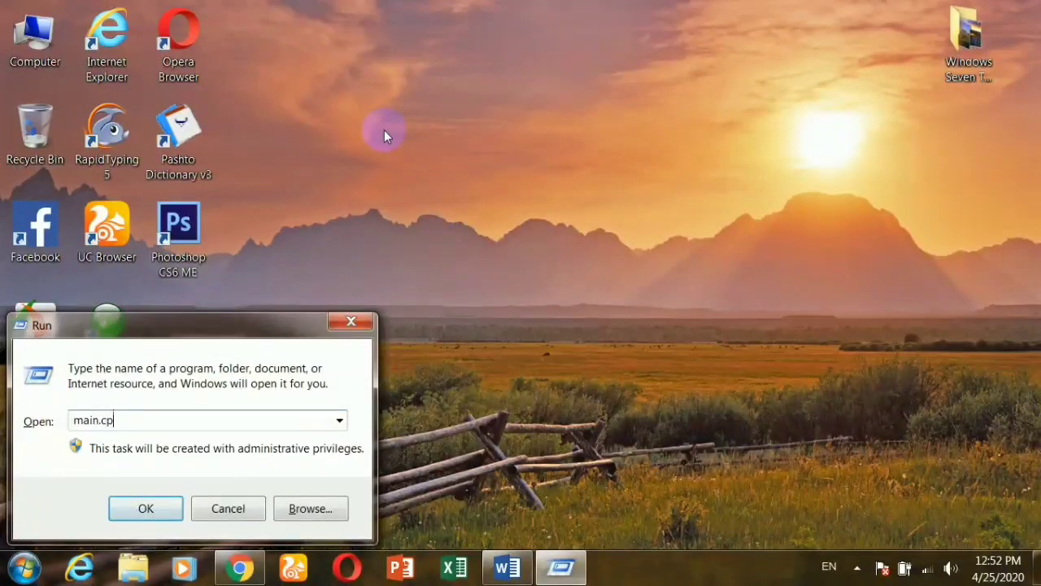
key(Return)
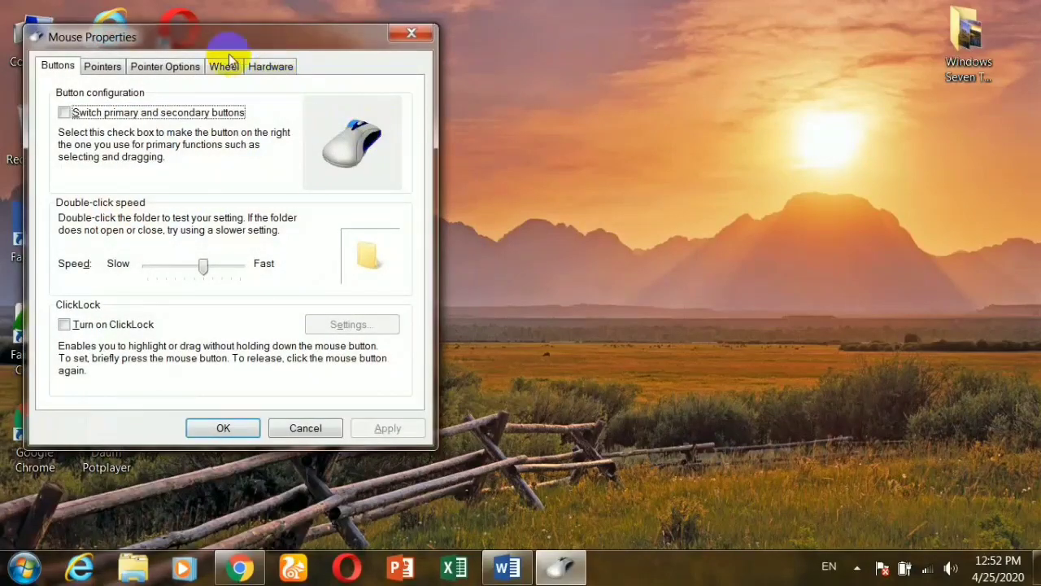
drag(223, 47, 521, 27)
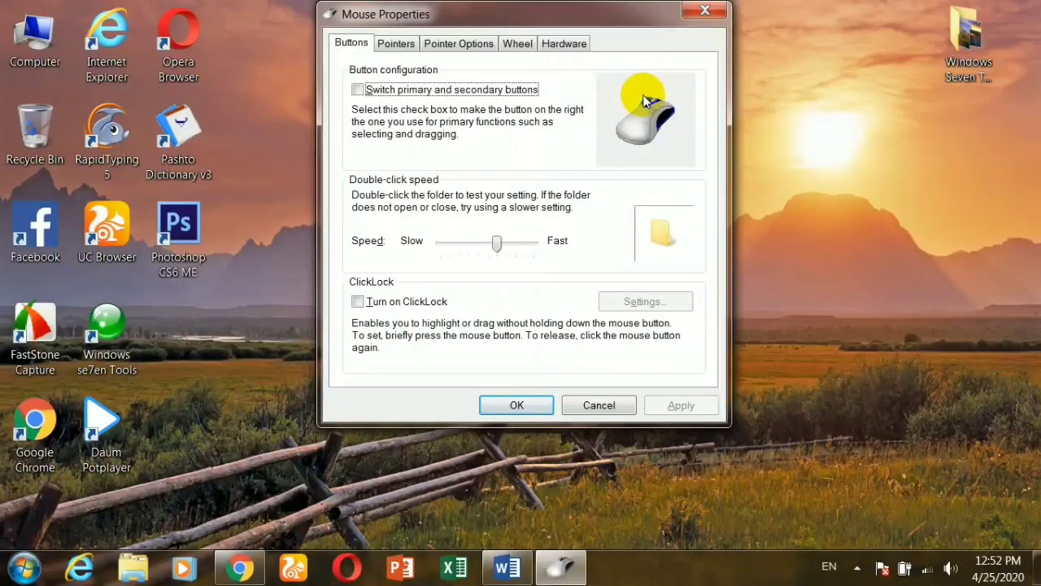
click(704, 10)
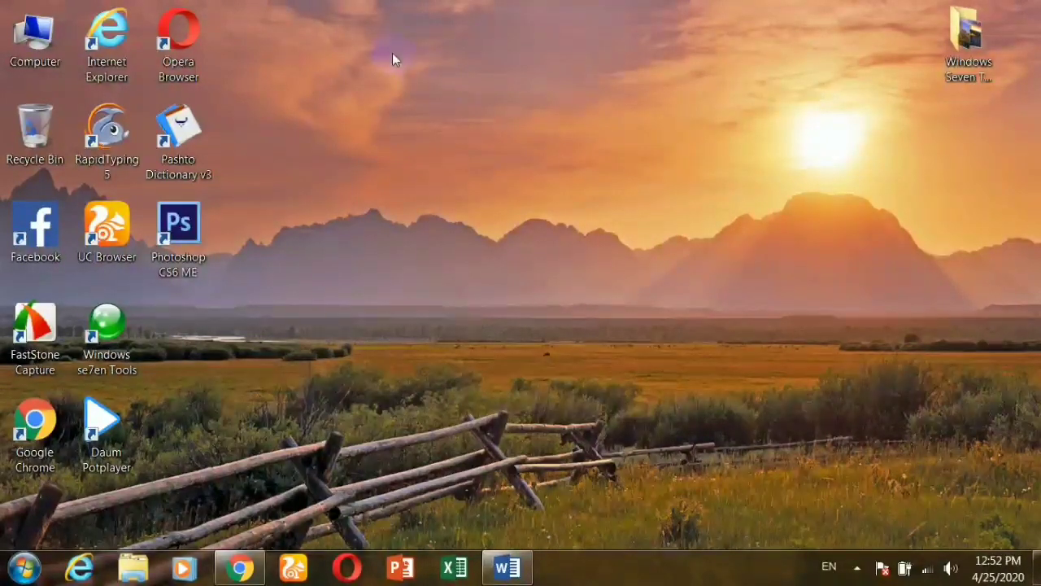
Return to the Word document, highlight the sentence "Menu is the collection of commands." and minimize the document
click(506, 566)
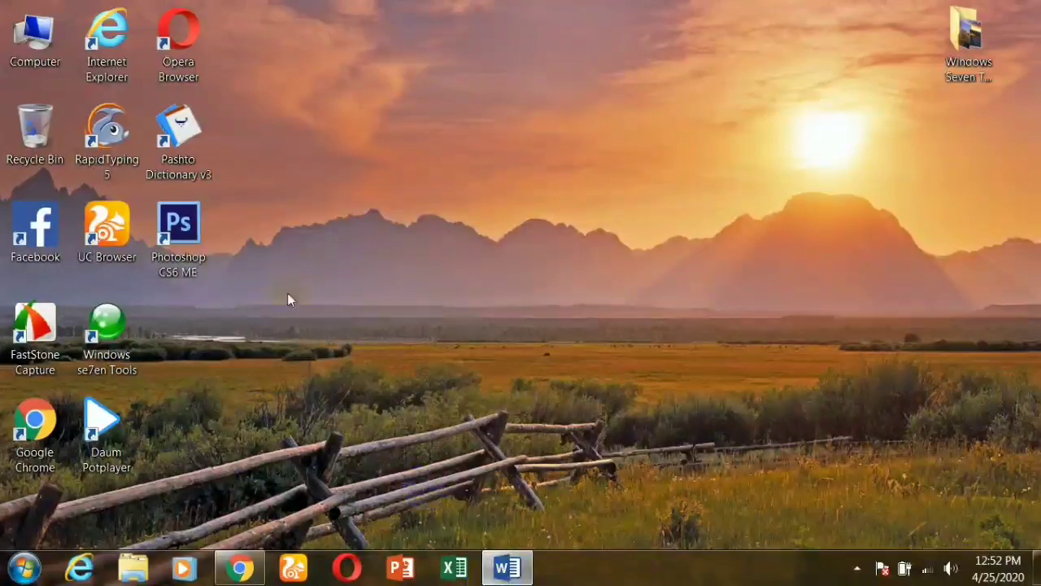
drag(585, 315, 305, 327)
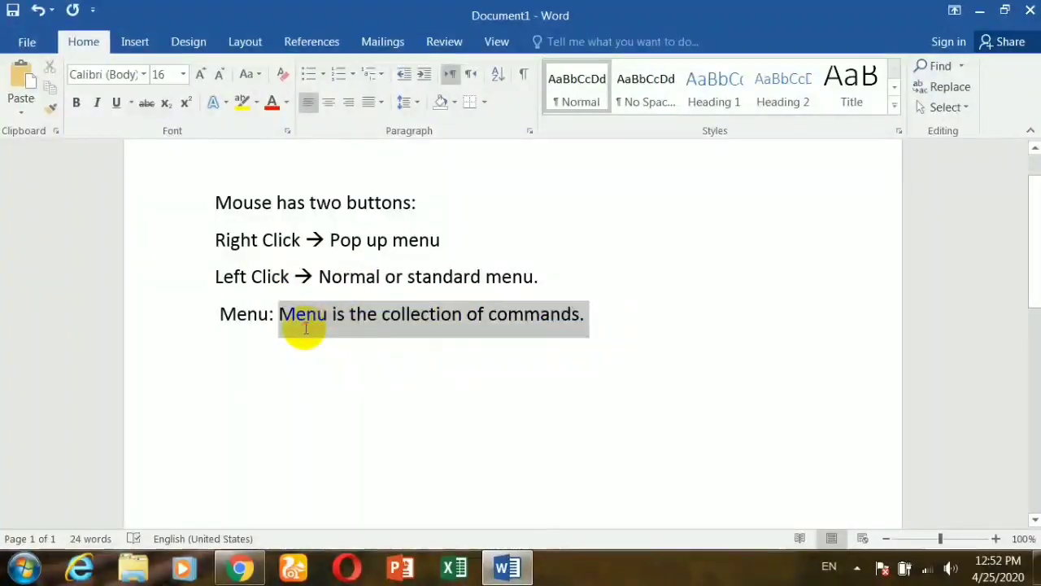
click(980, 10)
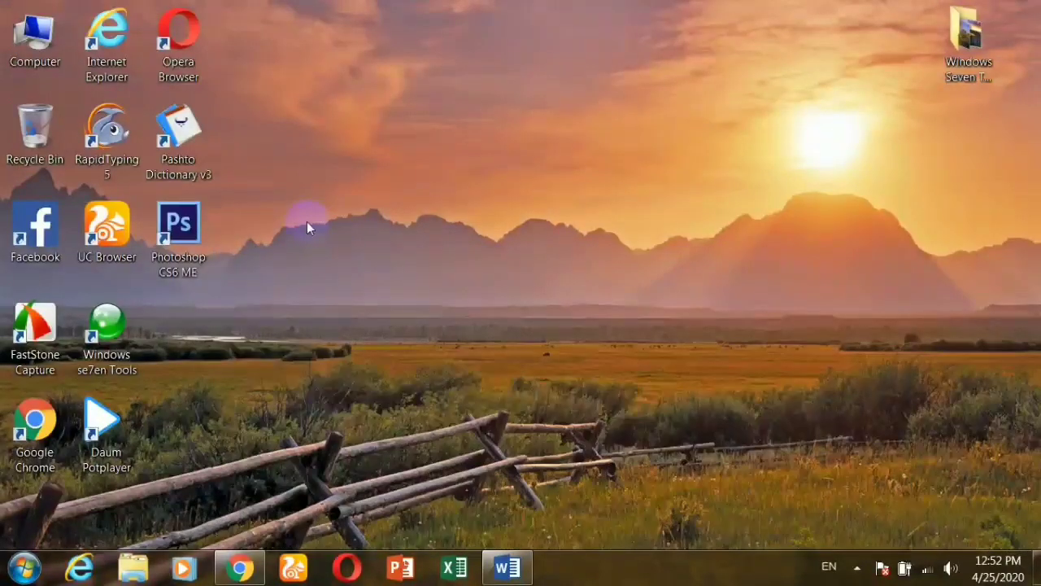
Examine the View and Power options of the desktop's context menu, compare them with the Start menu, and close it
right_click(360, 65)
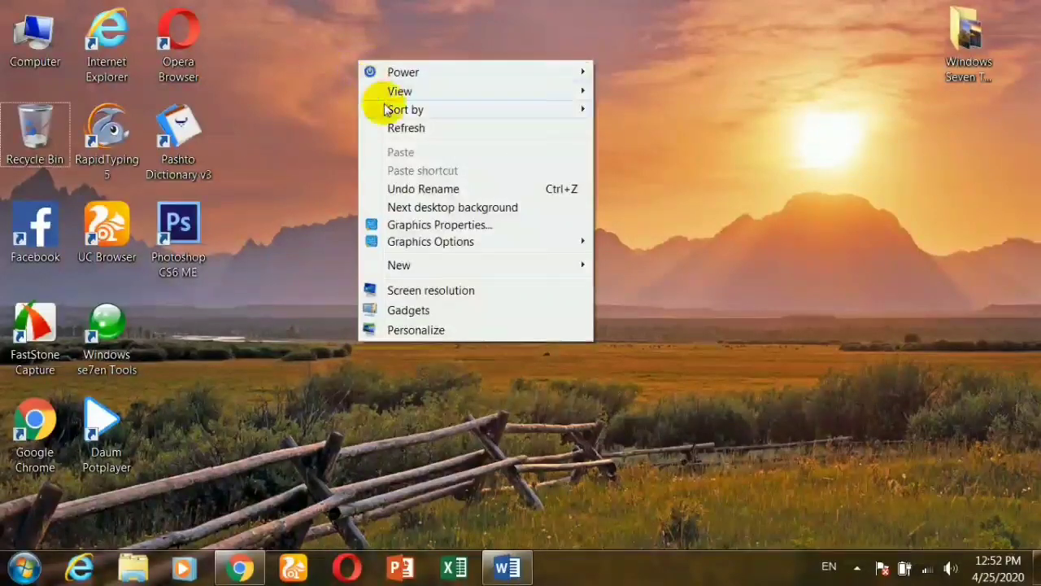
mouse_move(388, 94)
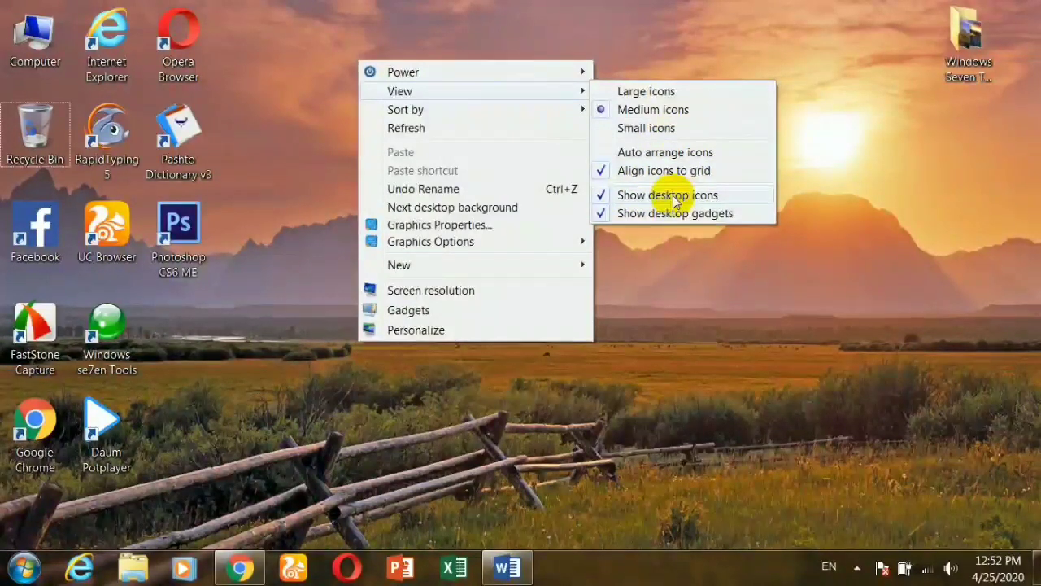
click(326, 46)
right_click(324, 42)
mouse_move(392, 59)
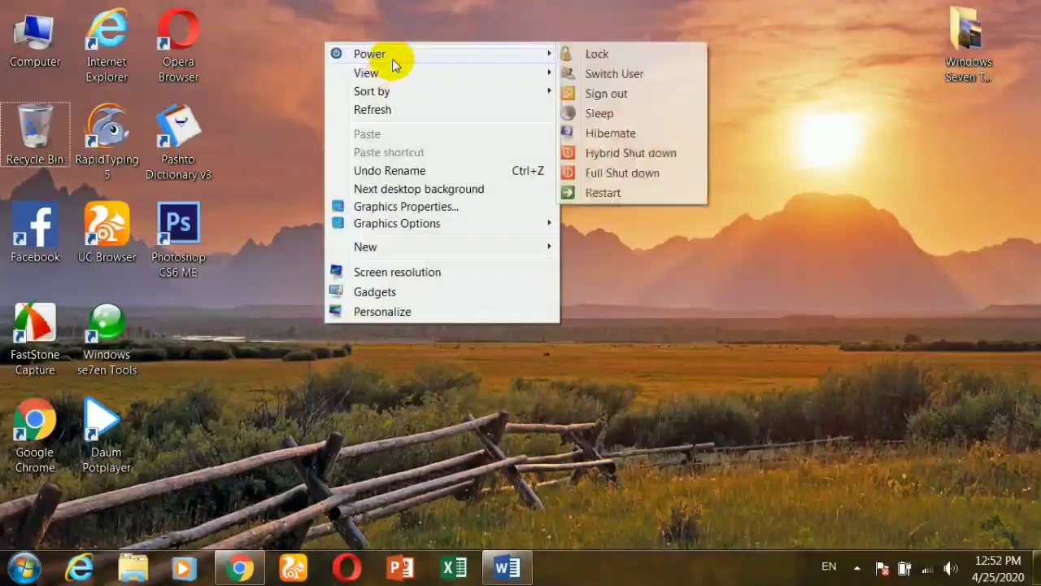
click(26, 570)
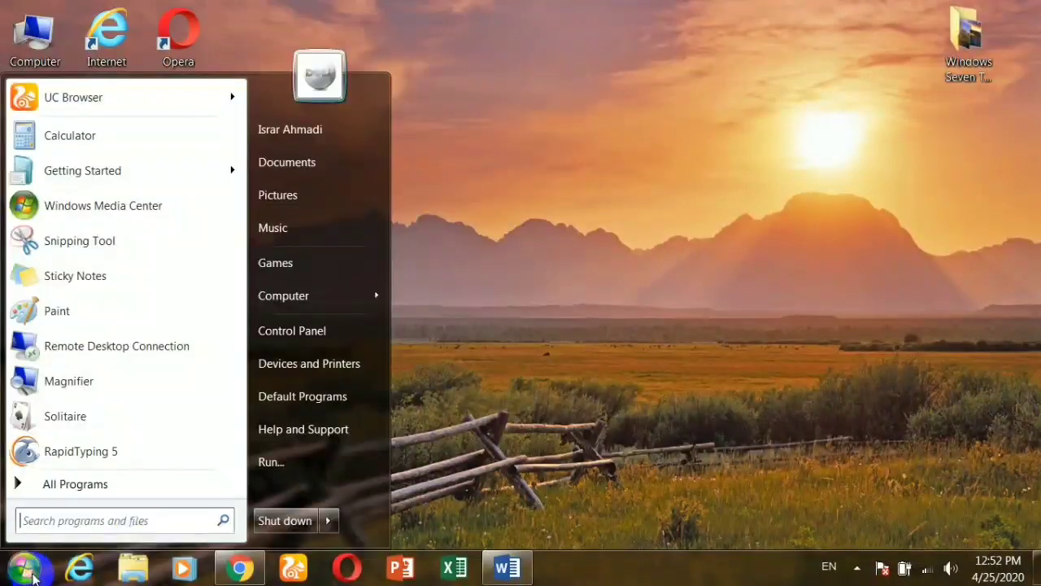
click(476, 27)
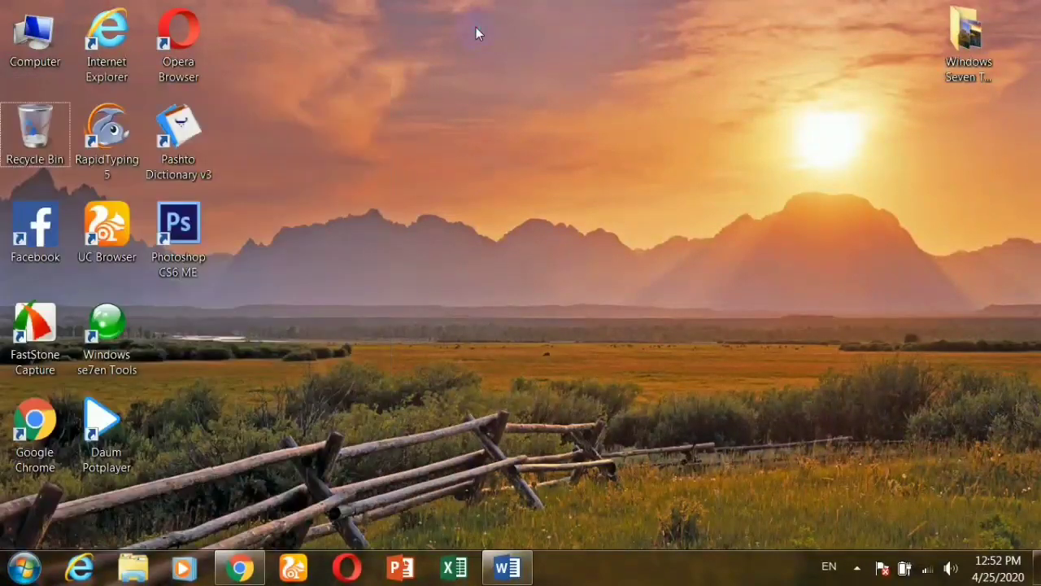
Review the icon size, arrangement and display settings among the desktop's View options, and leave them unchanged
right_click(476, 27)
mouse_move(528, 60)
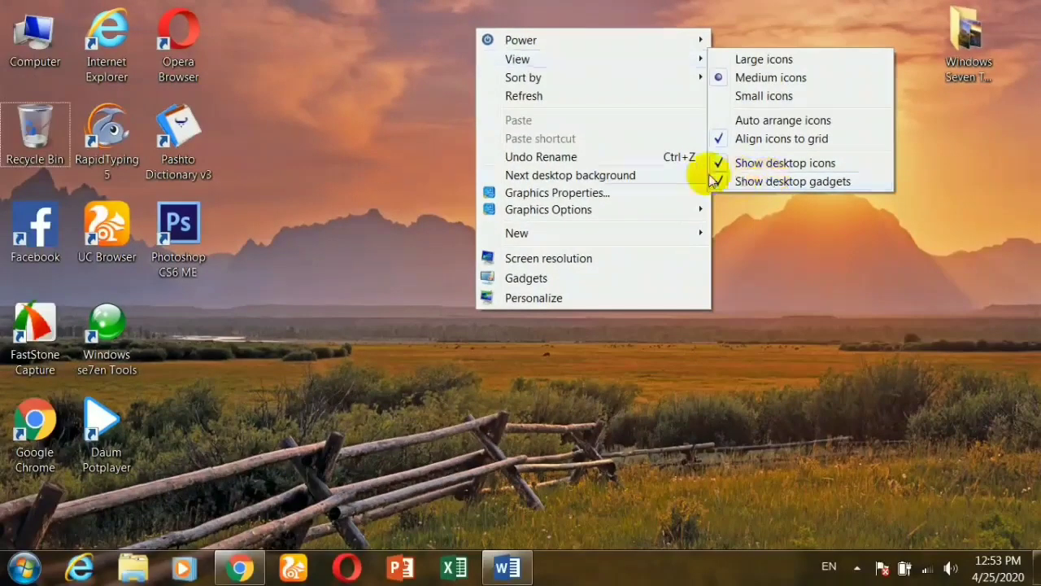
right_click(387, 34)
mouse_move(407, 64)
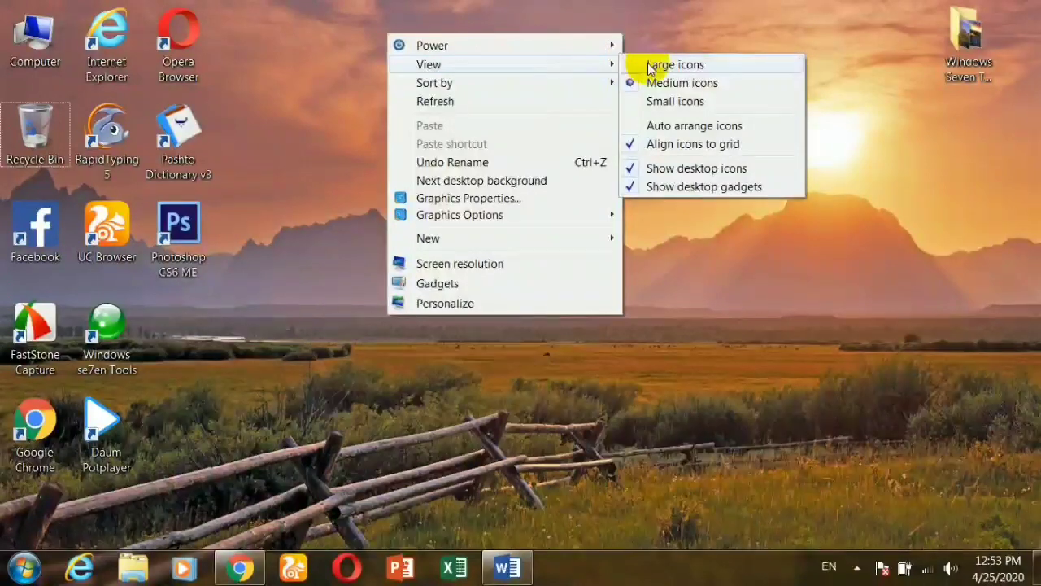
click(260, 86)
Highlight the main group of desktop icons and set the desktop view to Large icons
drag(2, 2, 435, 461)
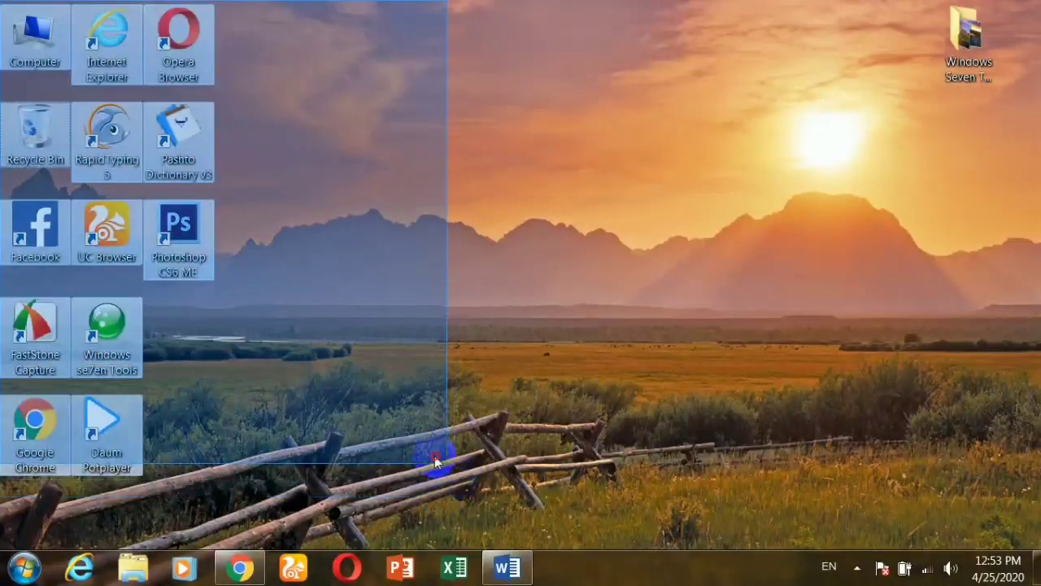
click(296, 128)
drag(2, 2, 375, 382)
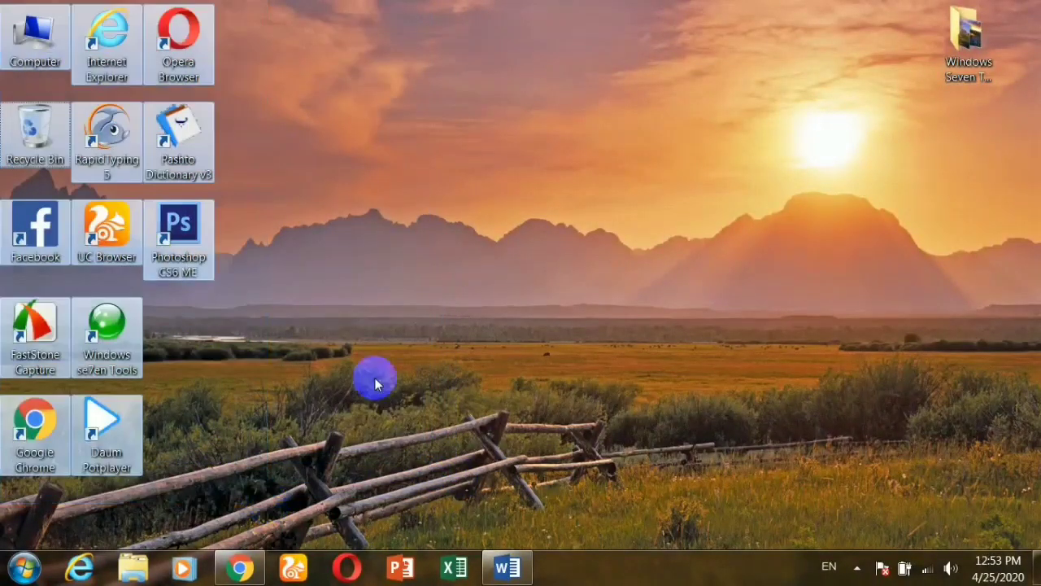
right_click(435, 68)
mouse_move(506, 94)
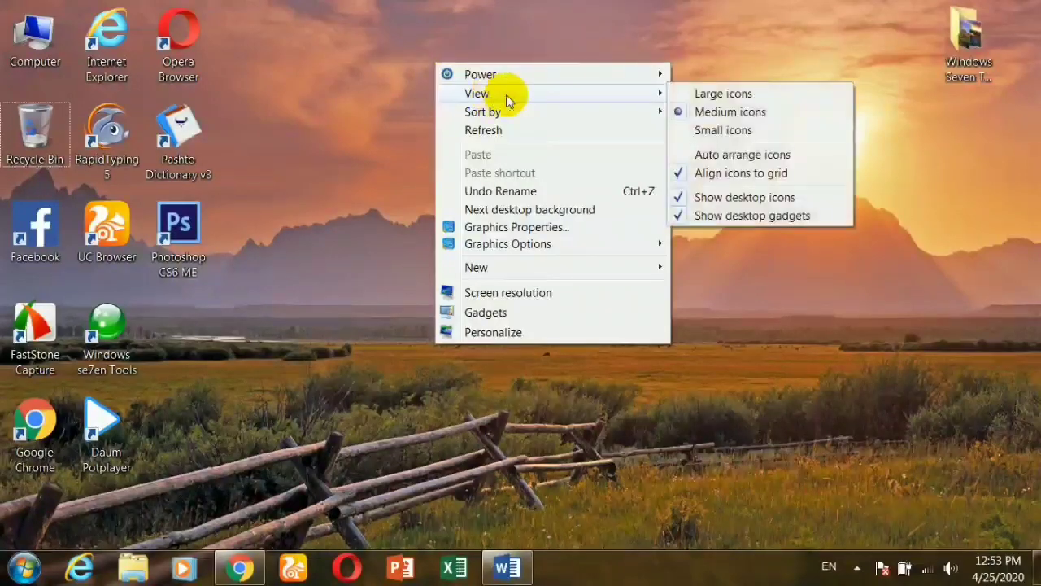
click(704, 94)
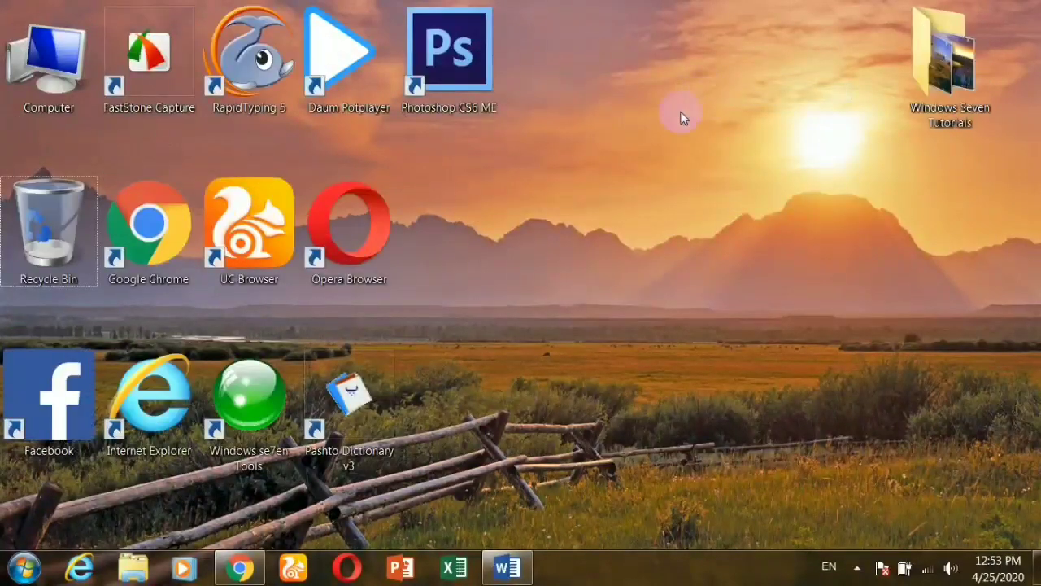
Highlight the enlarged desktop icons, clear the selection and set the desktop view to Medium icons
drag(1, 2, 570, 472)
click(548, 187)
right_click(658, 33)
mouse_move(678, 64)
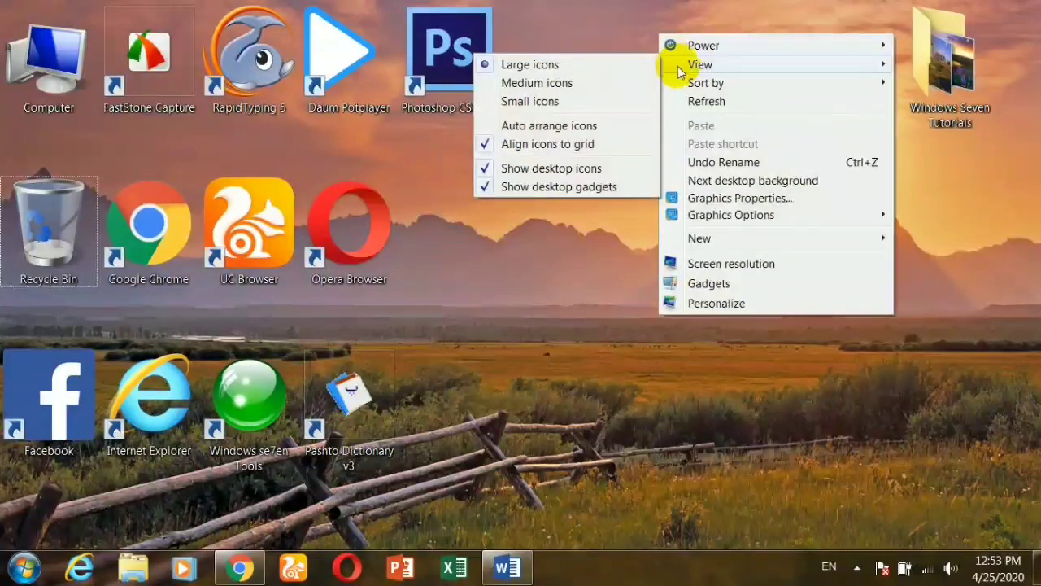
click(510, 84)
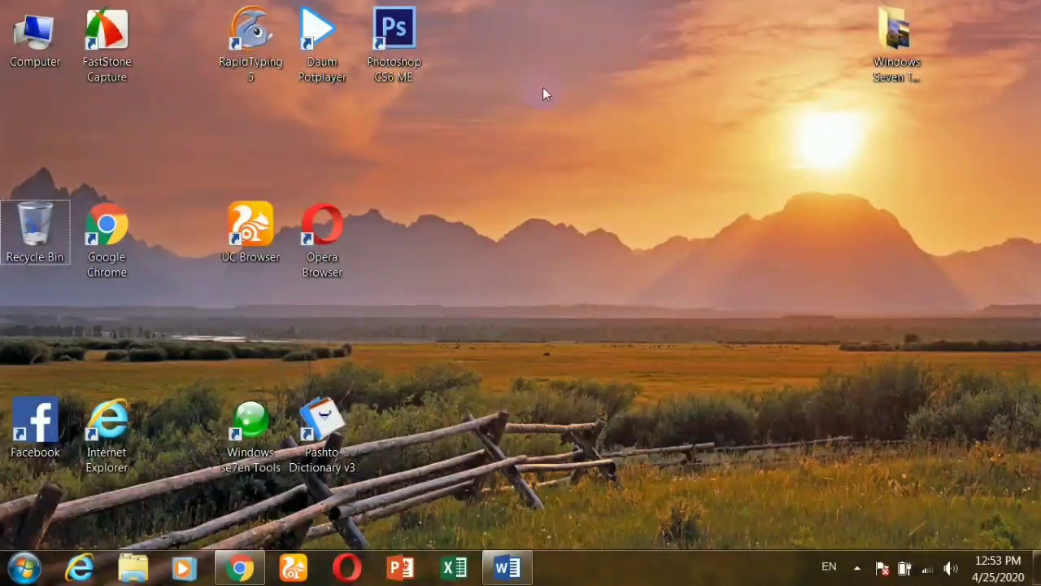
Set the desktop view to Small icons
right_click(551, 42)
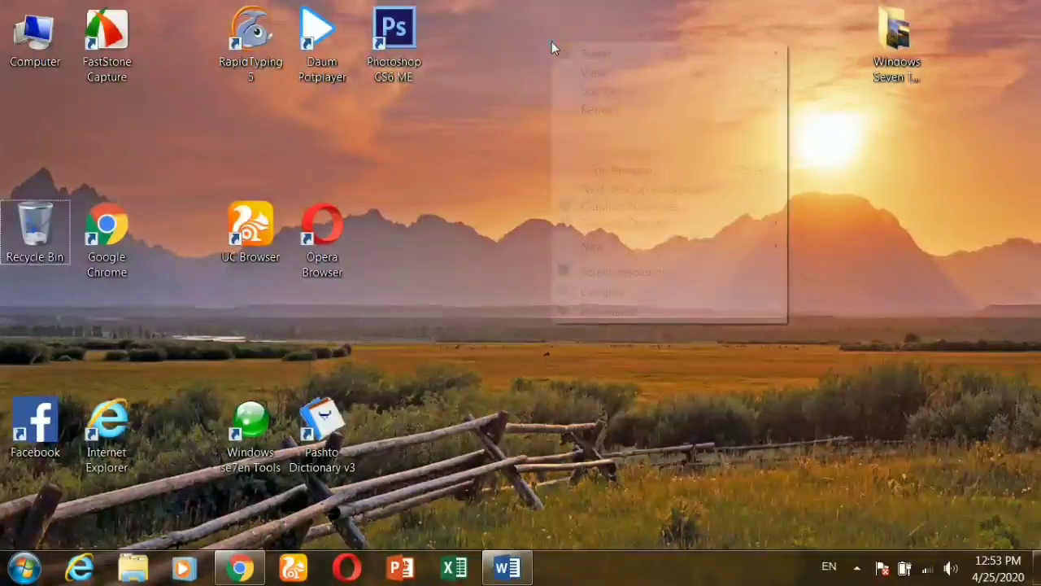
mouse_move(570, 73)
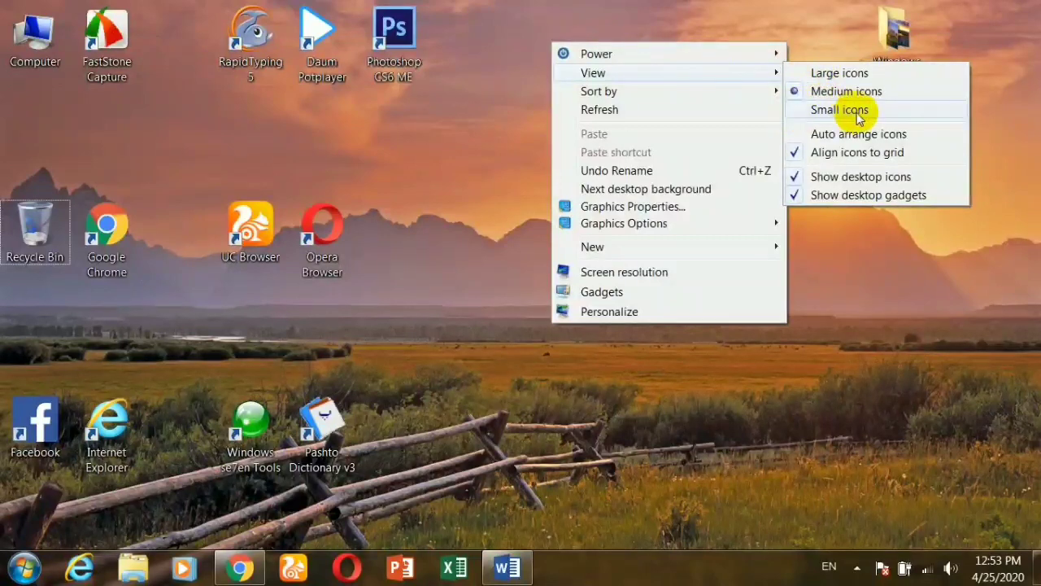
click(798, 113)
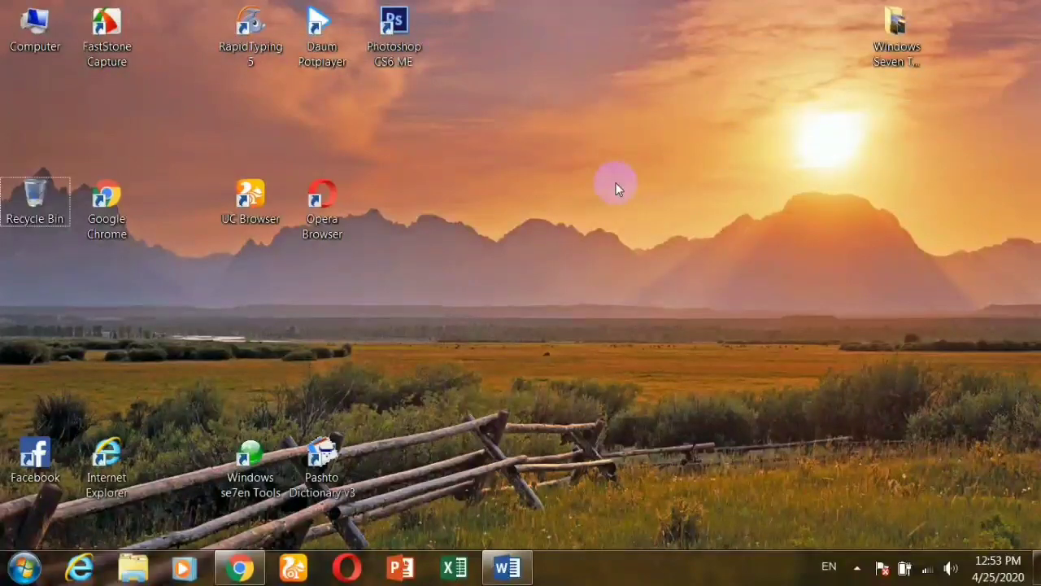
Point out the Auto arrange icons option, then scatter nine desktop shortcuts, including Opera, UC Browser, Photoshop and RapidTyping, across the desktop
mouse_move(610, 65)
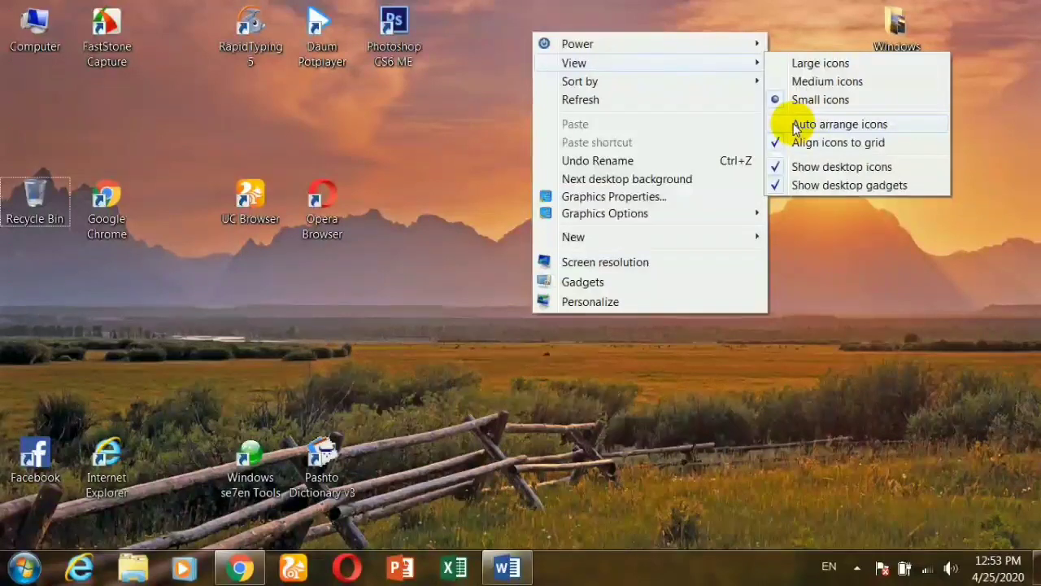
click(353, 109)
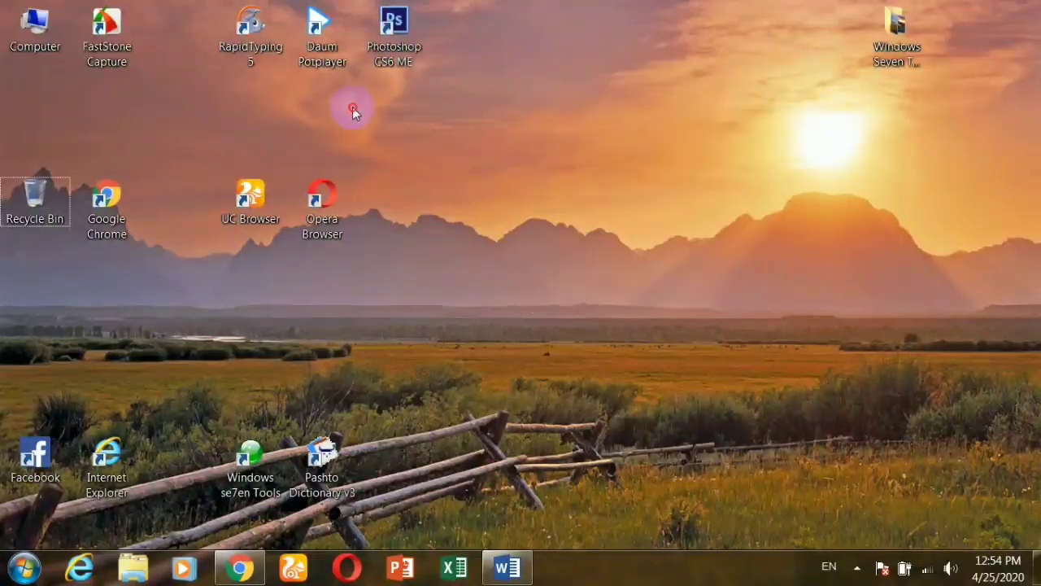
drag(323, 200, 748, 295)
drag(249, 199, 609, 372)
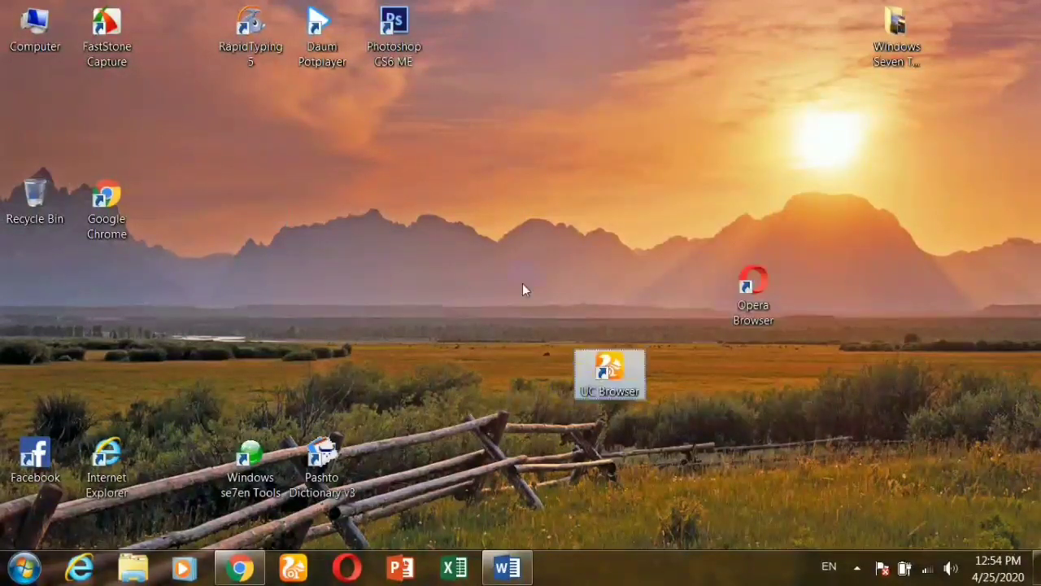
drag(394, 31, 609, 35)
drag(347, 60, 345, 226)
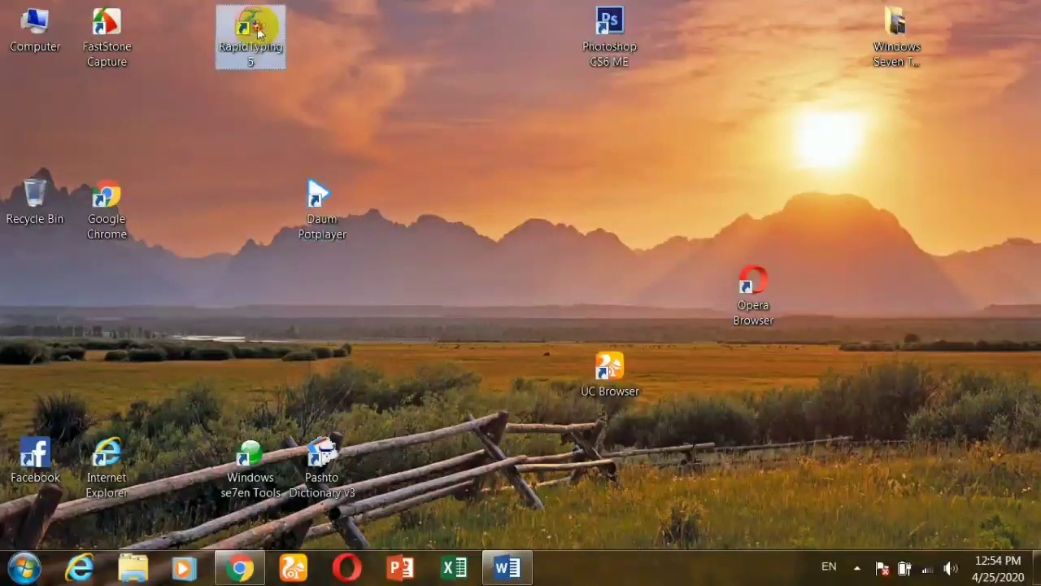
drag(255, 28, 471, 109)
drag(127, 20, 272, 20)
drag(122, 210, 266, 128)
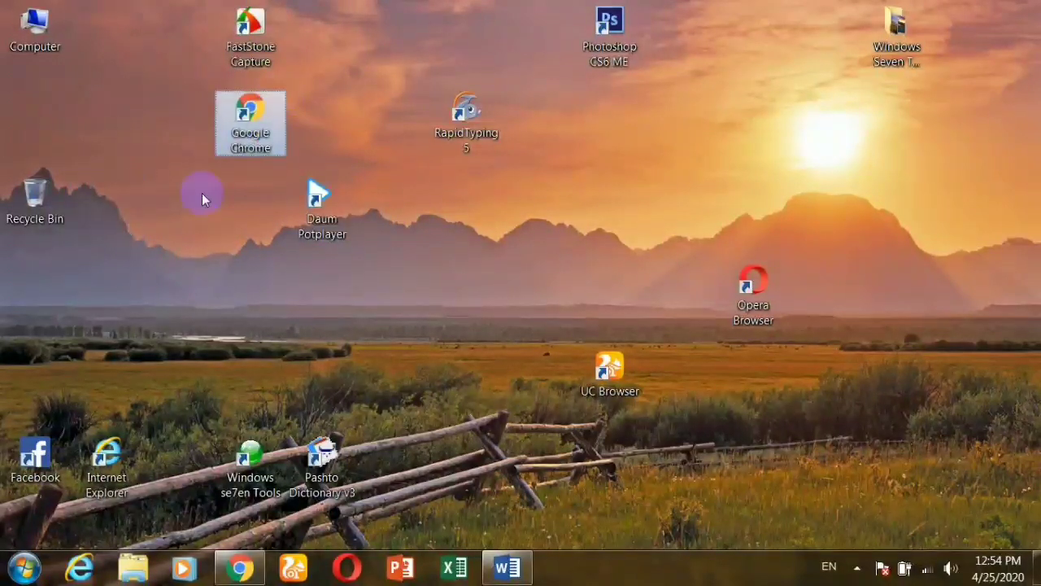
drag(322, 464, 395, 376)
drag(249, 462, 323, 462)
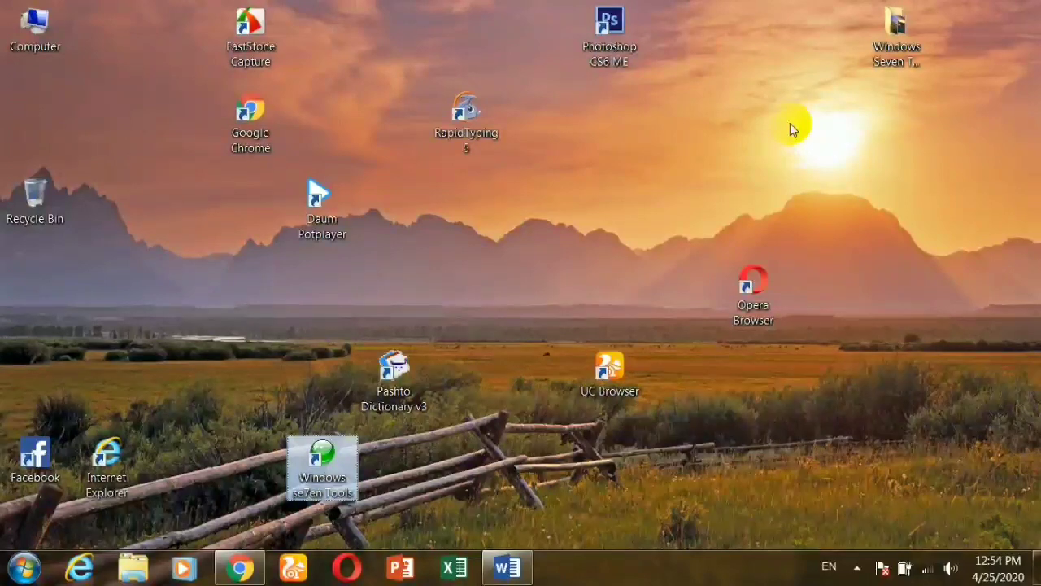
Turn on Auto arrange icons for the desktop, highlight the arranged icons and review the option in the View settings
right_click(746, 54)
mouse_move(756, 86)
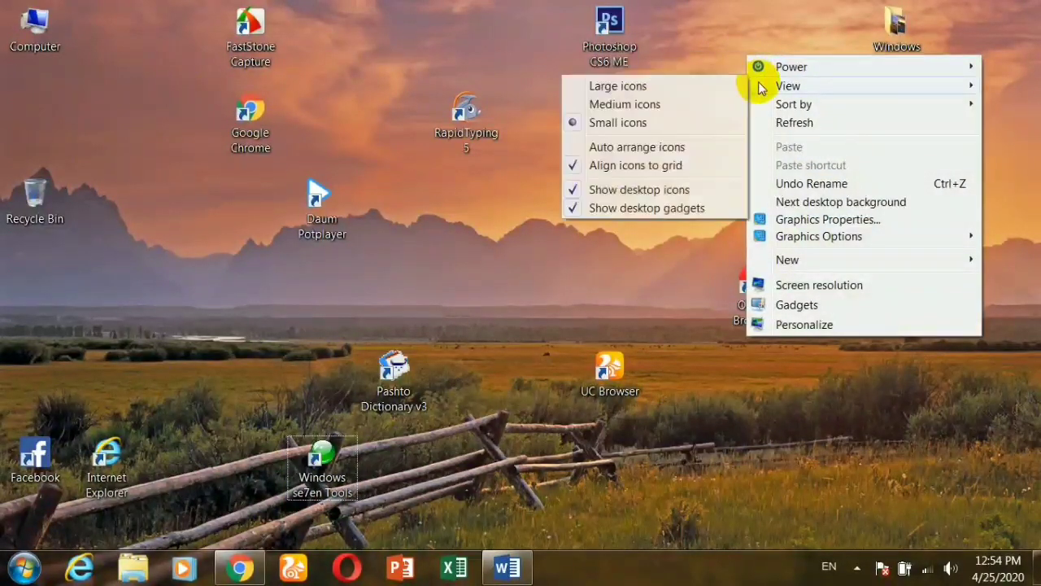
click(575, 153)
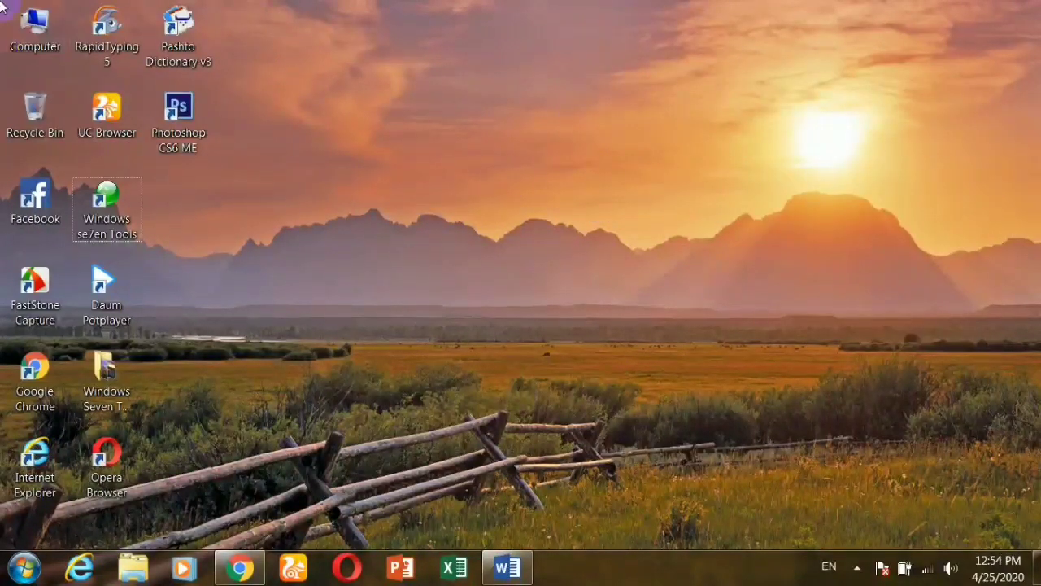
drag(2, 2, 442, 547)
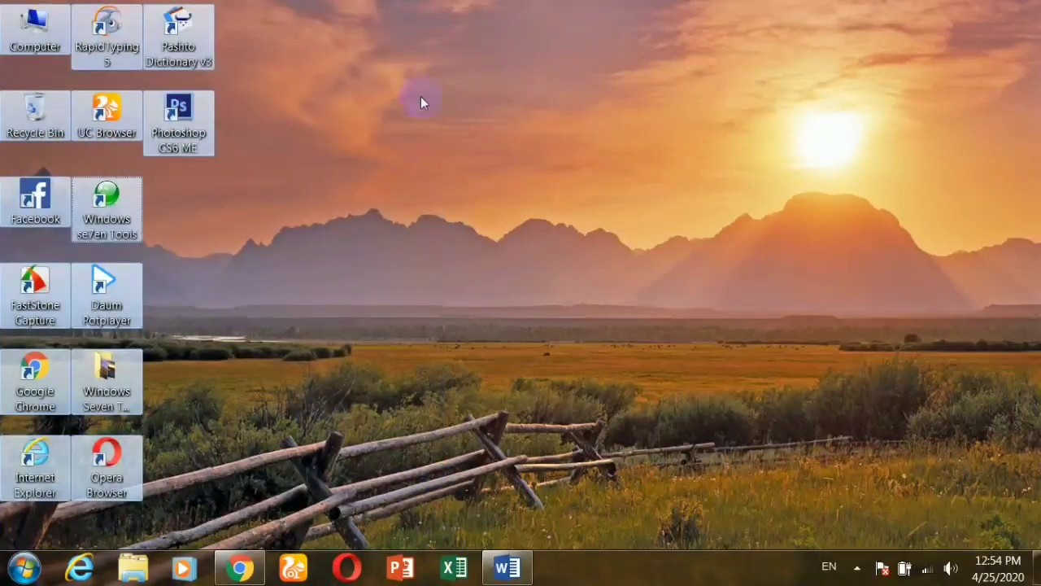
right_click(424, 68)
mouse_move(494, 90)
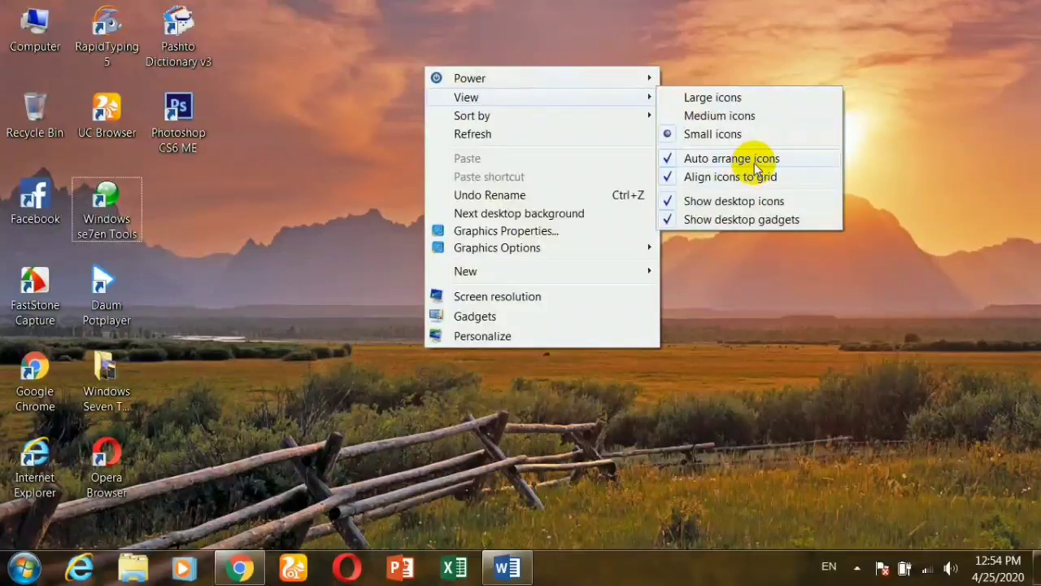
click(272, 99)
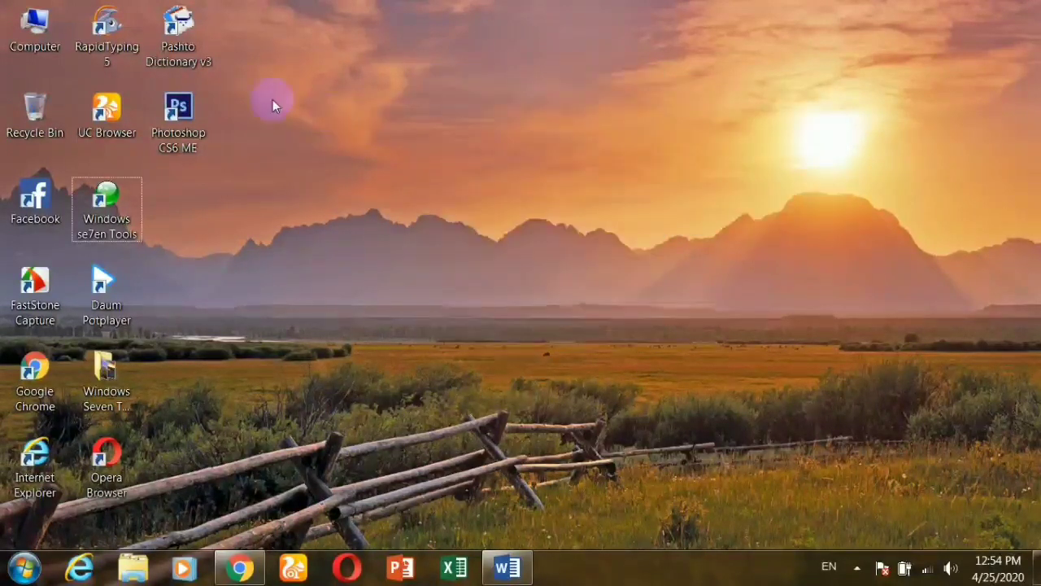
Try to move Photoshop, Windows se7en Tools, Daum Potplayer, UC Browser and other icons out of the auto-arranged columns
drag(212, 143, 781, 226)
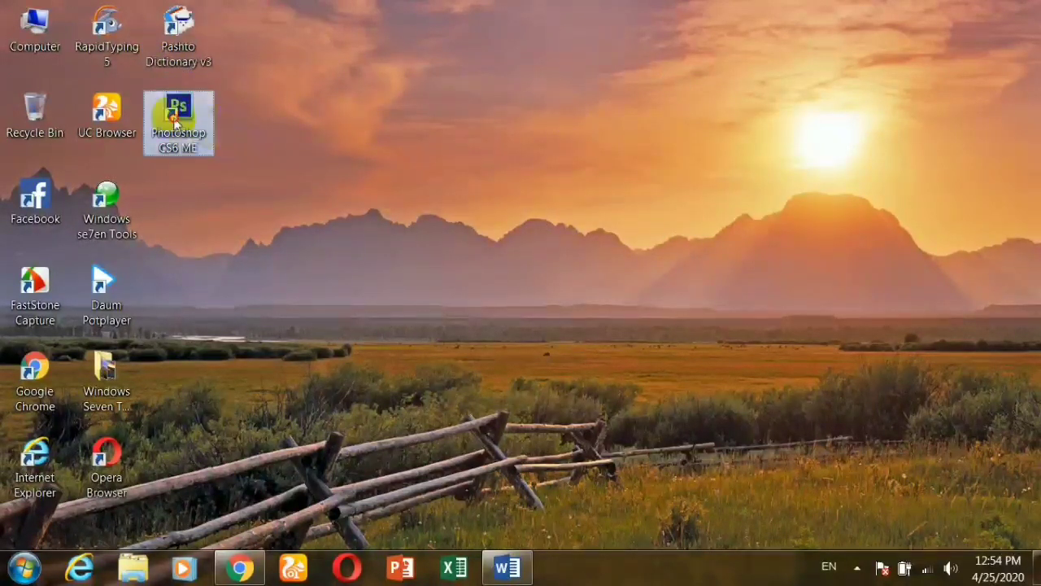
drag(87, 207, 513, 258)
drag(107, 292, 185, 222)
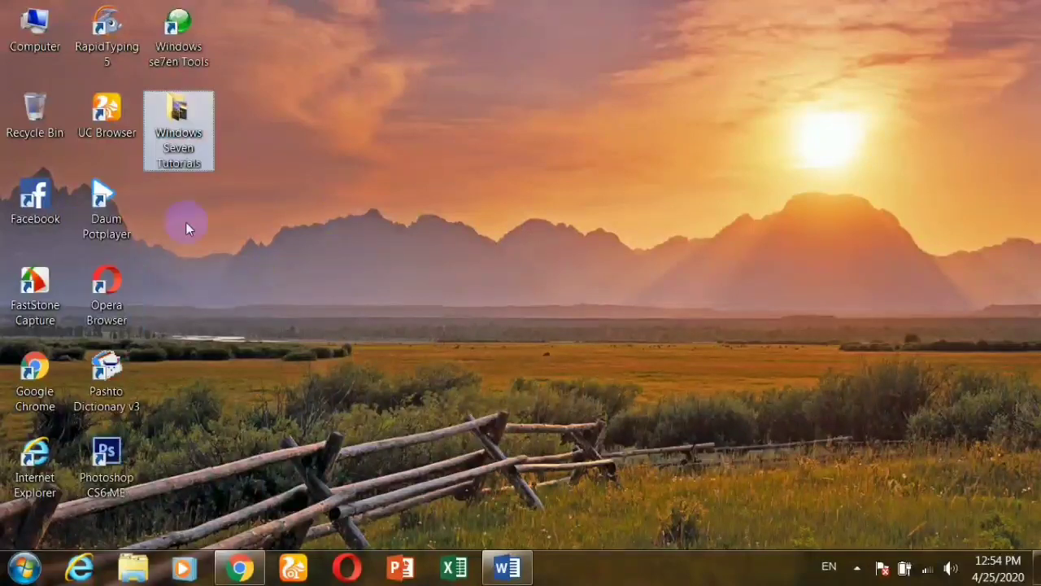
drag(106, 207, 174, 134)
drag(107, 114, 171, 148)
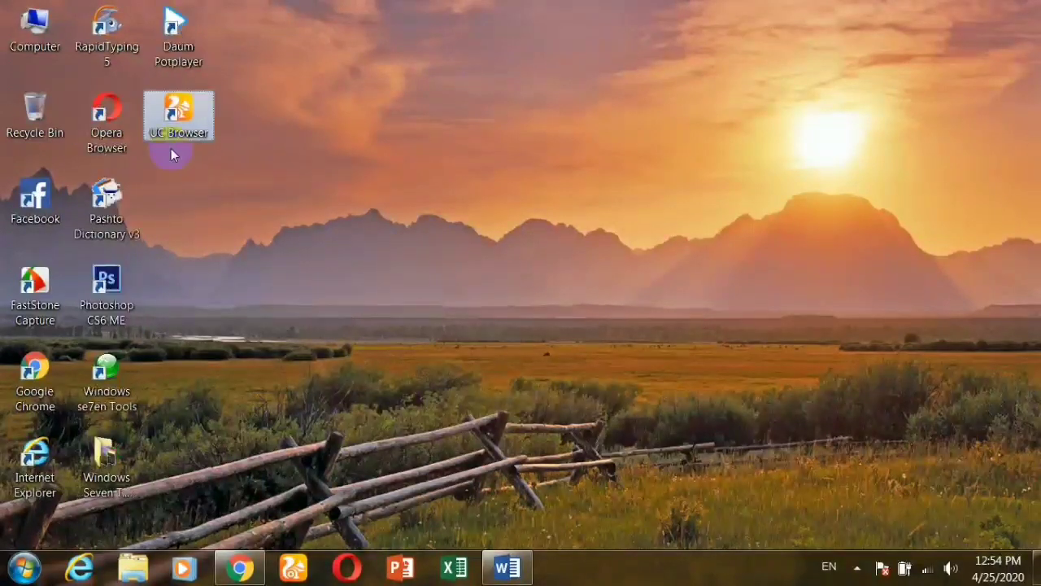
drag(187, 114, 303, 117)
Turn off Auto arrange icons in the desktop's View options
right_click(498, 36)
mouse_move(513, 65)
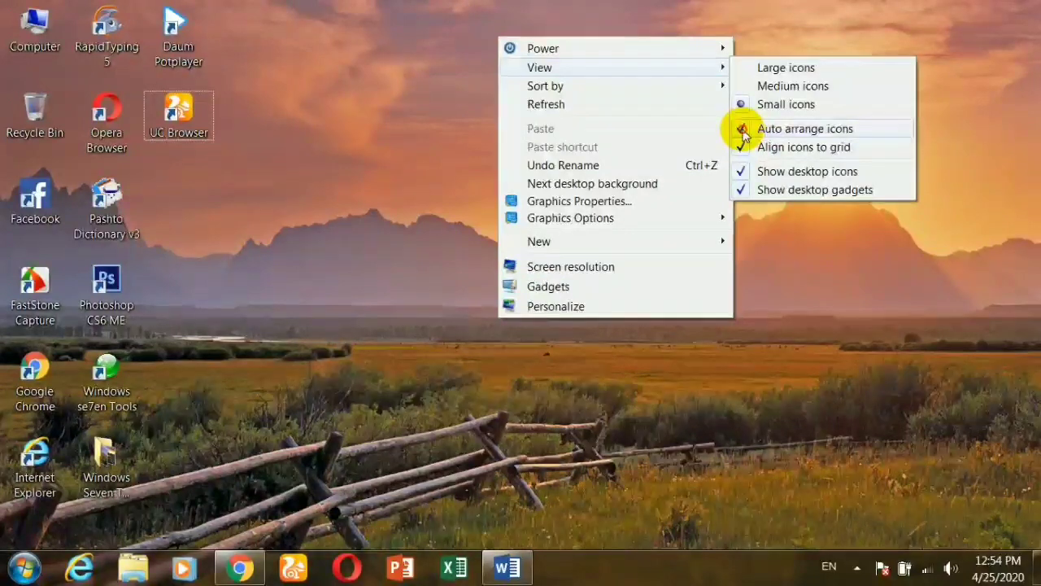
click(742, 130)
Move the UC Browser, Daum Potplayer, RapidTyping 5 and Opera Browser icons into a row at the desktop's upper right
drag(179, 110, 886, 49)
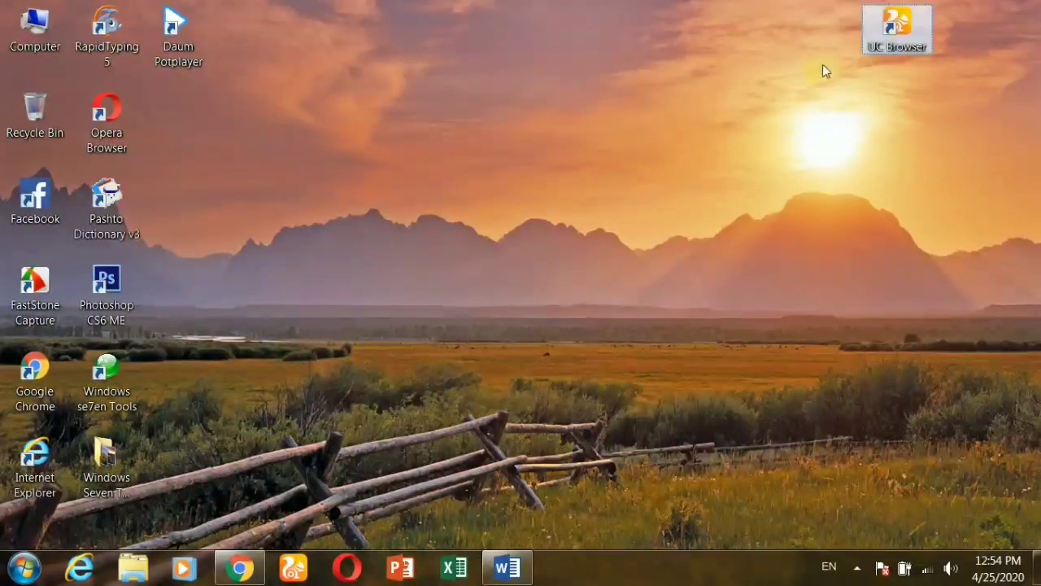
drag(151, 52, 801, 55)
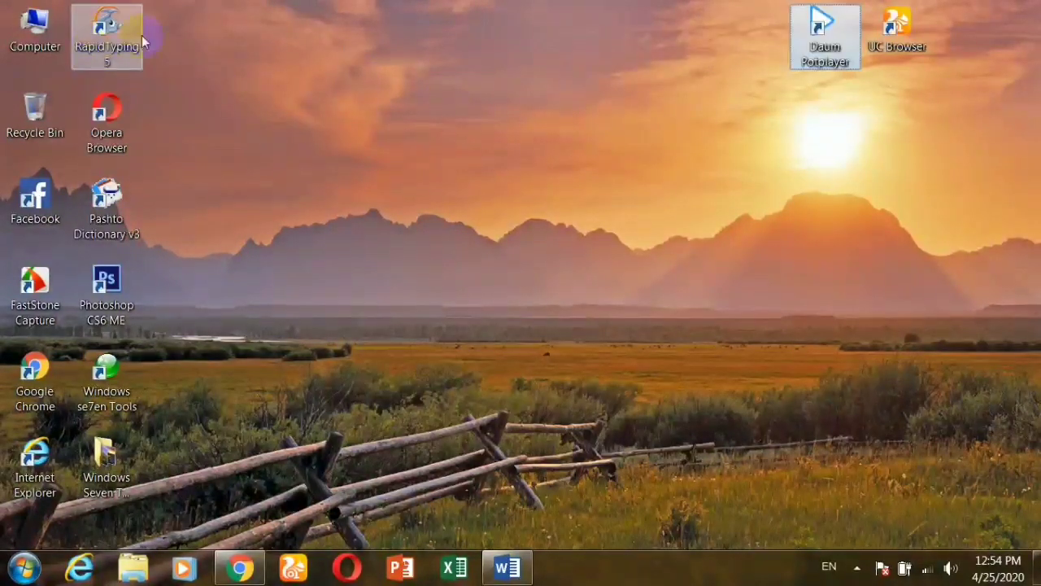
drag(126, 36, 769, 41)
drag(118, 116, 692, 50)
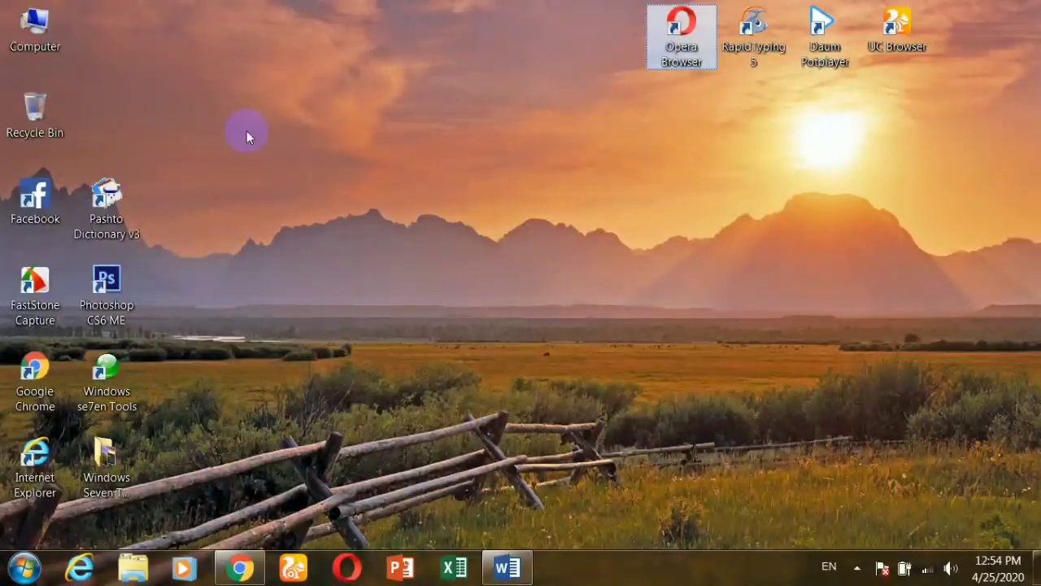
Turn on Auto arrange icons in the desktop's View options
right_click(476, 33)
mouse_move(496, 61)
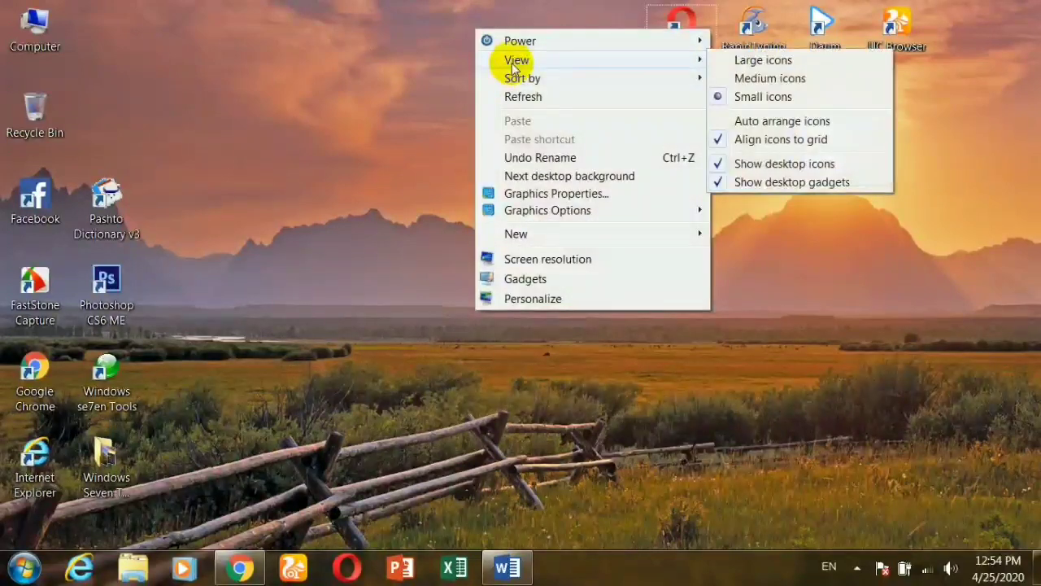
click(722, 123)
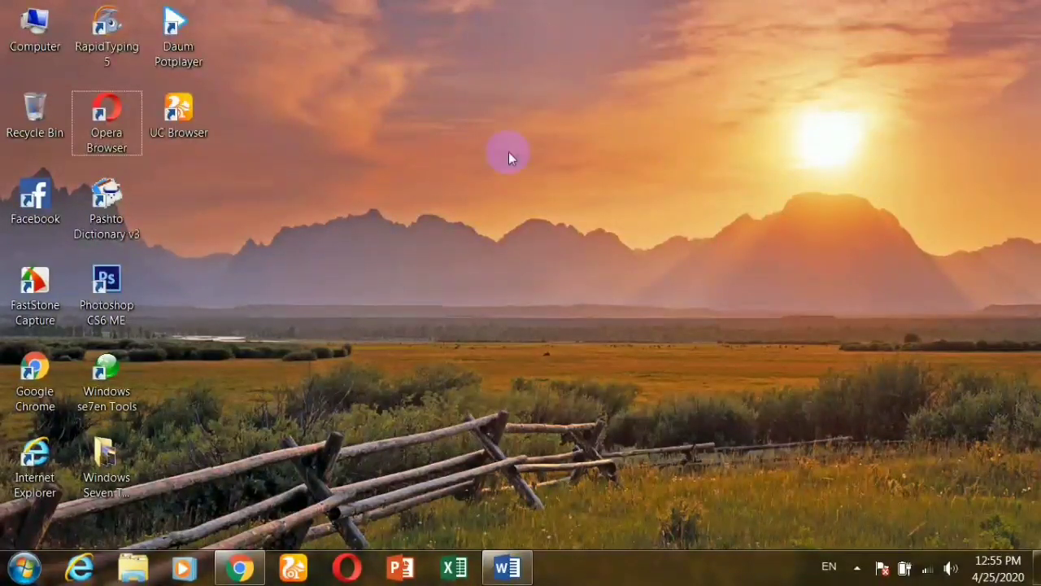
Review the Auto arrange and Align icons to grid options, and turn off Auto arrange icons for the desktop
right_click(466, 25)
mouse_move(570, 56)
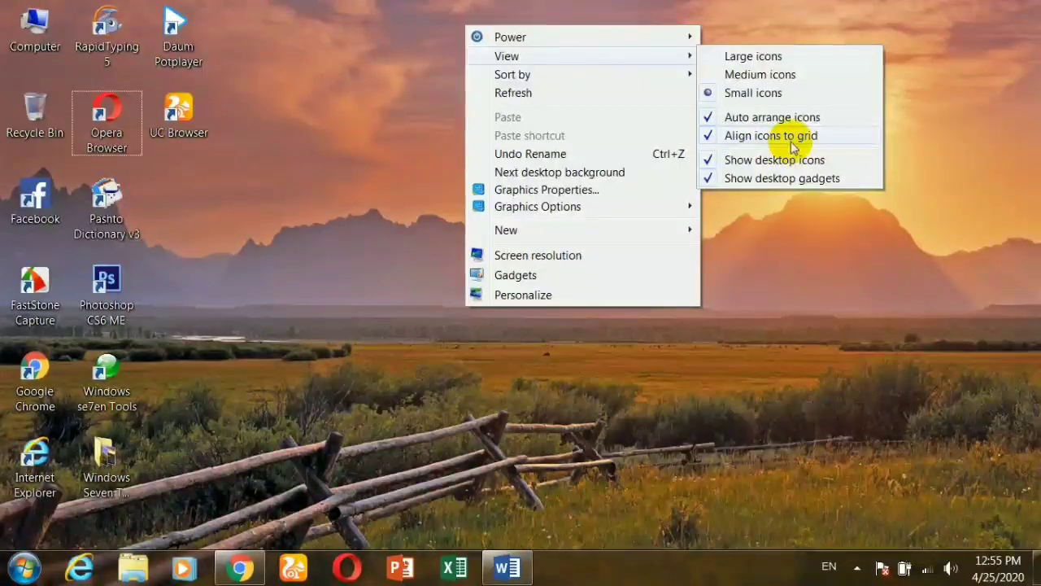
click(713, 122)
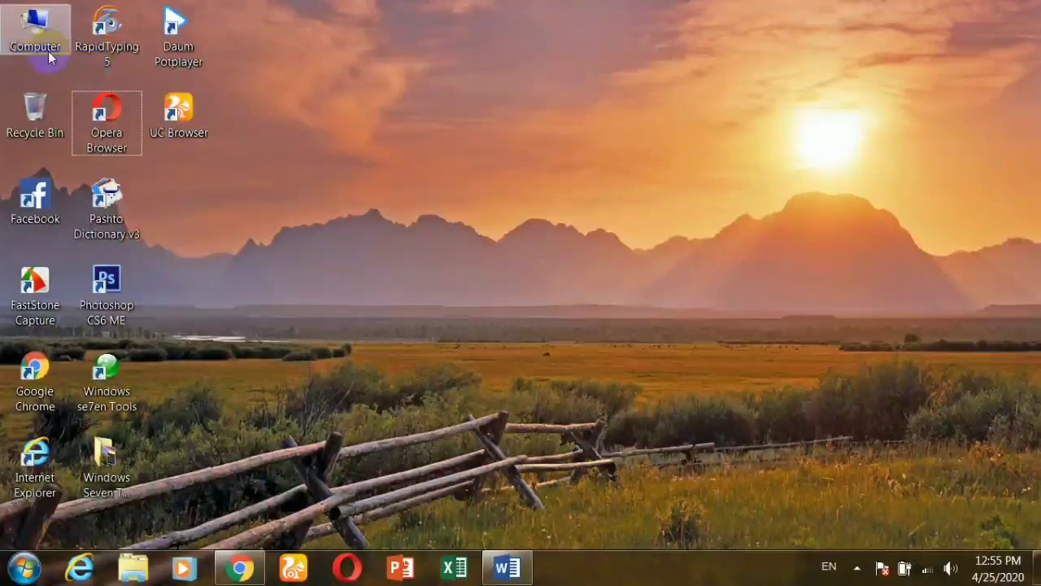
Move the Computer, UC Browser and Daum Potplayer icons into a row mid-desktop and try to nudge them off their grid positions
drag(36, 40, 487, 107)
drag(178, 114, 370, 114)
drag(182, 40, 530, 105)
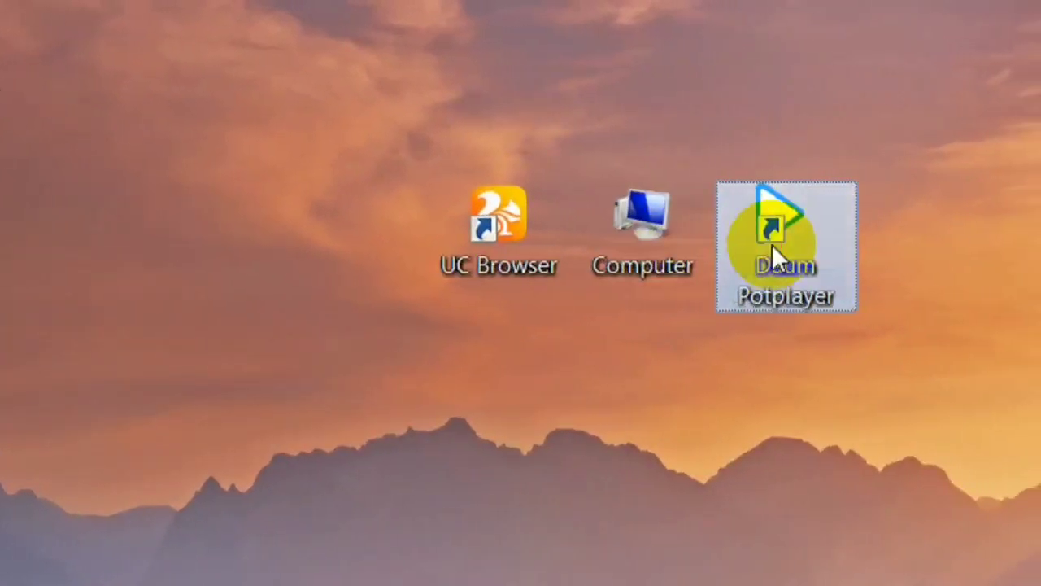
drag(658, 248, 672, 237)
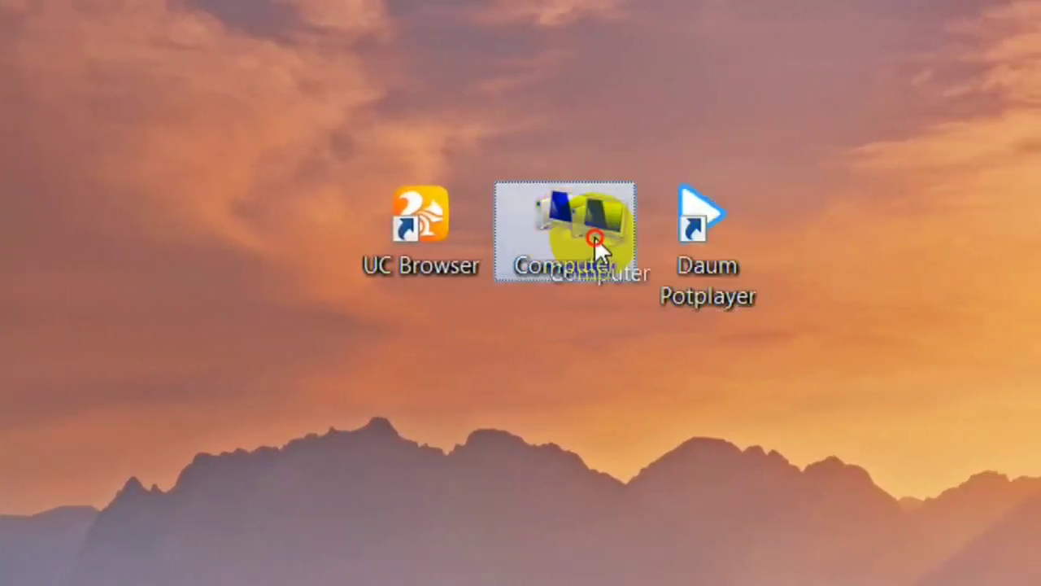
drag(595, 236, 554, 303)
mouse_move(415, 223)
mouse_down()
mouse_move(473, 223)
mouse_move(419, 217)
mouse_move(432, 218)
mouse_up()
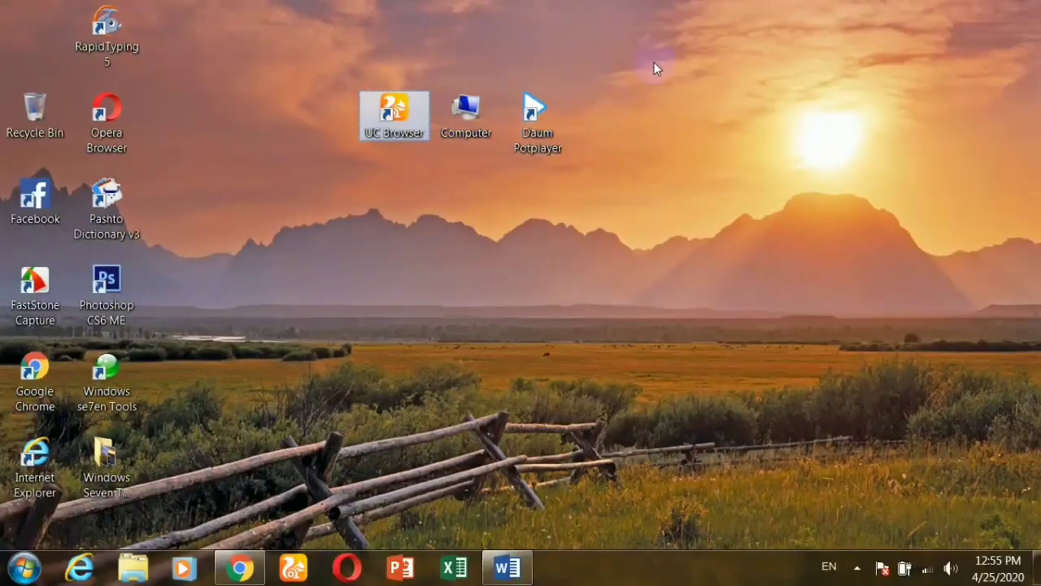
Turn off Align icons to grid in the desktop's View options
right_click(660, 30)
mouse_move(674, 62)
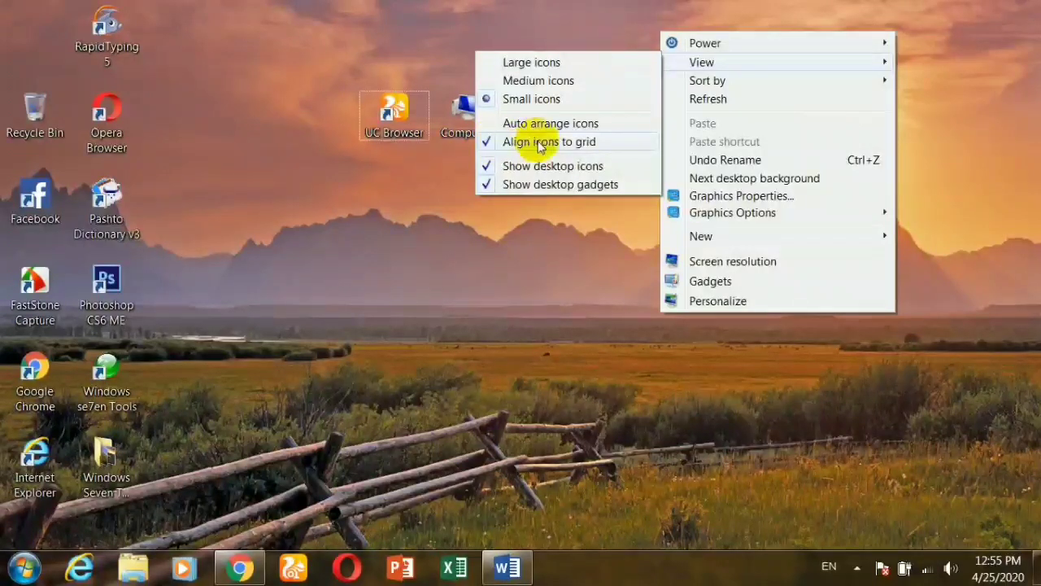
click(490, 144)
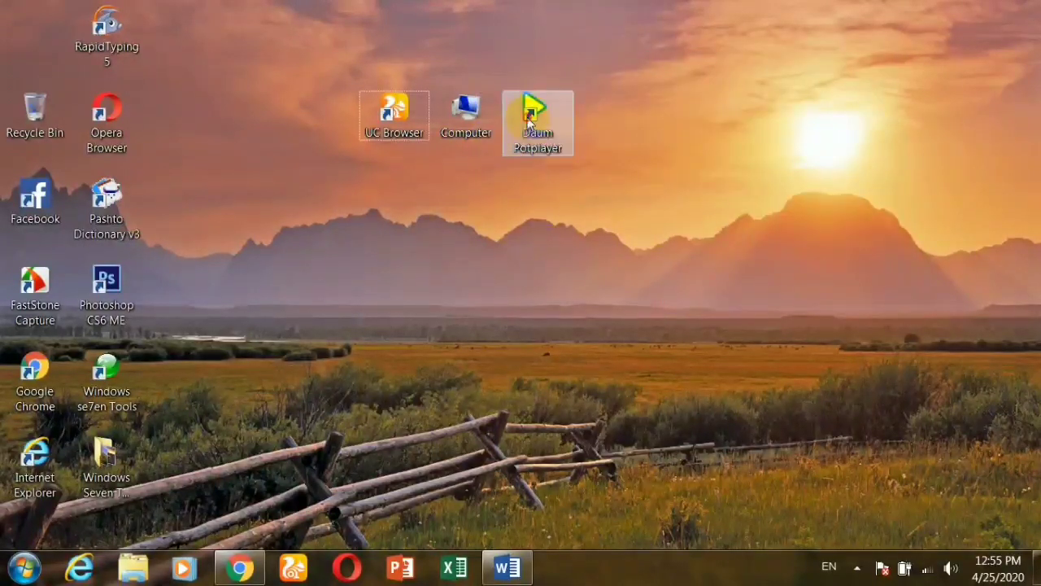
Move the Daum Potplayer, Computer and UC Browser icons freely around each other into a tight, overlapping cluster off the grid
drag(529, 118, 486, 155)
drag(468, 118, 539, 165)
drag(387, 135, 499, 154)
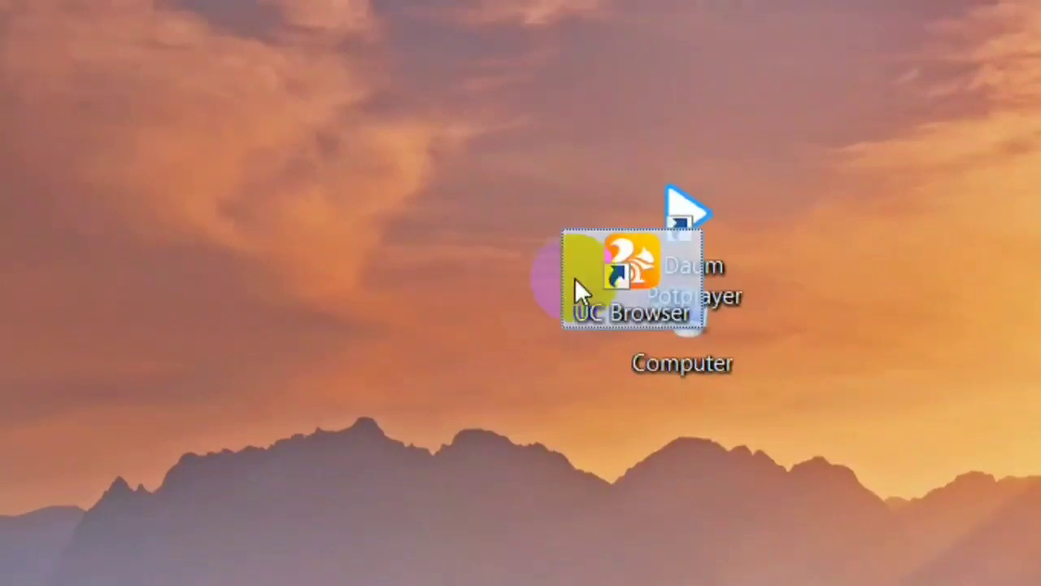
click(496, 148)
drag(616, 274, 493, 213)
drag(671, 237, 566, 233)
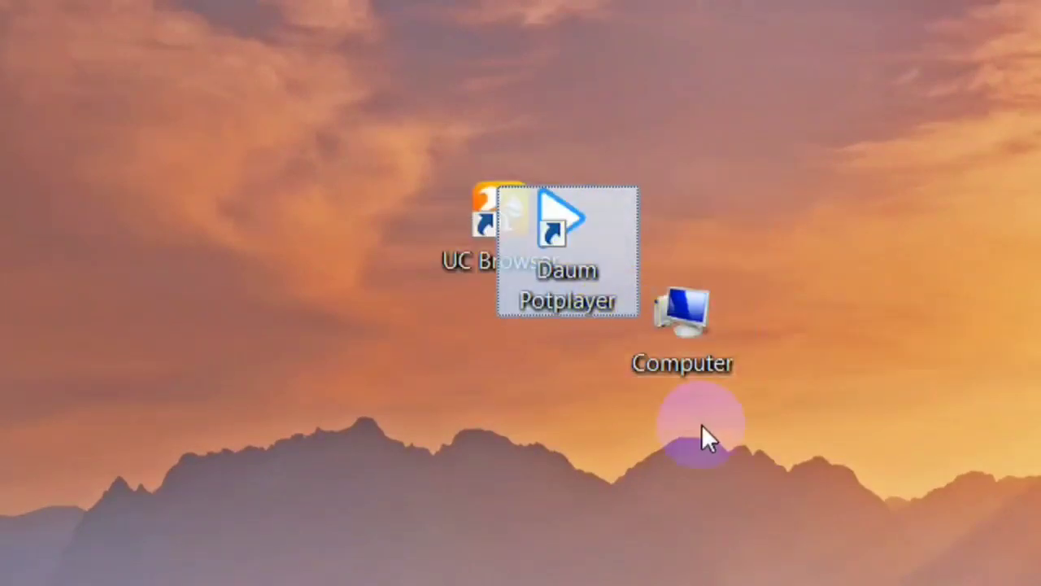
drag(697, 349, 623, 330)
drag(581, 285, 690, 214)
drag(499, 219, 611, 359)
drag(477, 255, 620, 299)
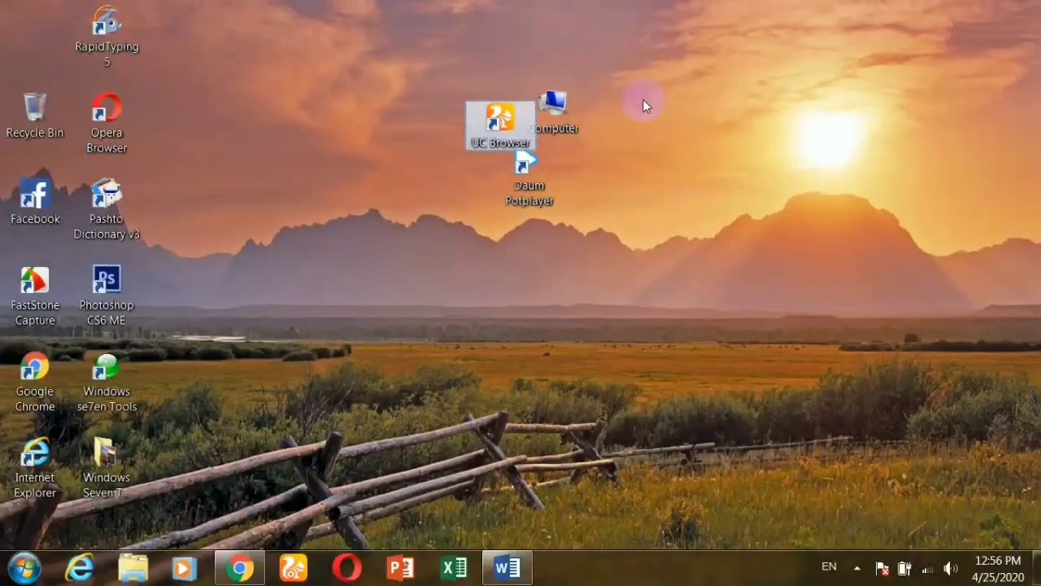
Turn on Align icons to grid in the desktop's View options
right_click(778, 59)
mouse_move(790, 89)
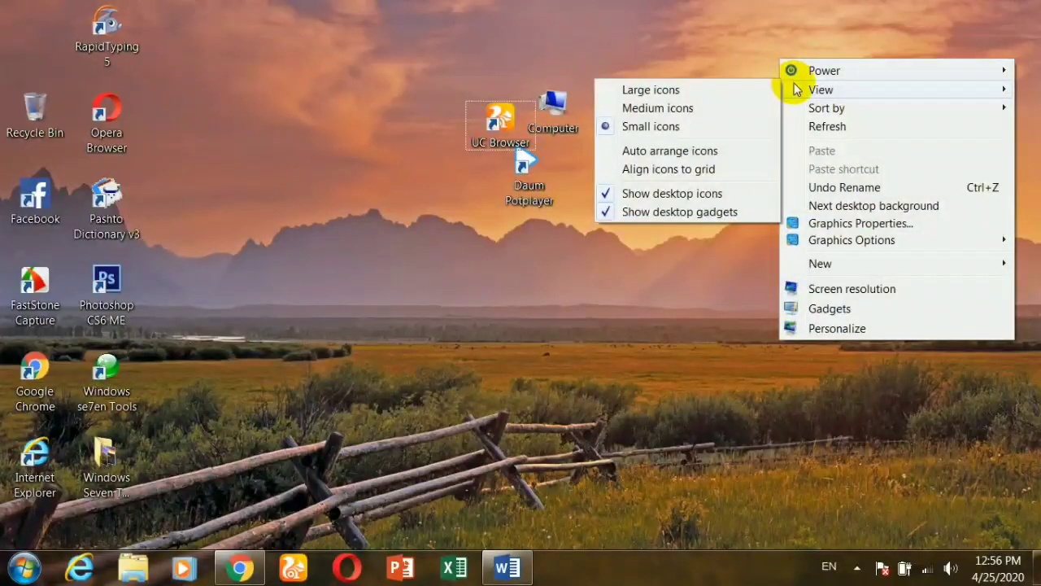
click(610, 170)
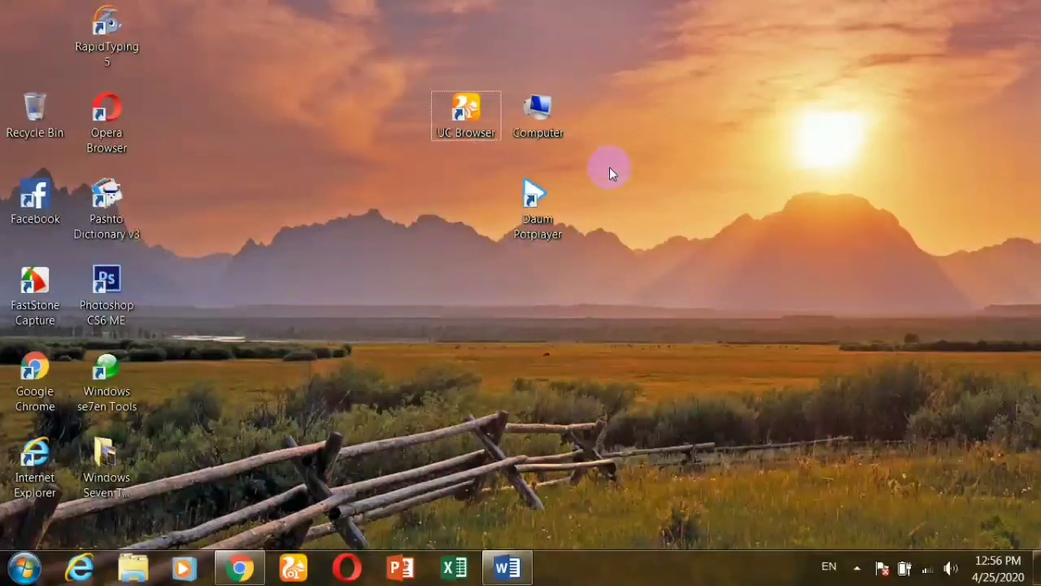
Try to shift the Daum Potplayer and Computer icons slightly off the grid, and turn on Auto arrange icons
drag(549, 214, 585, 145)
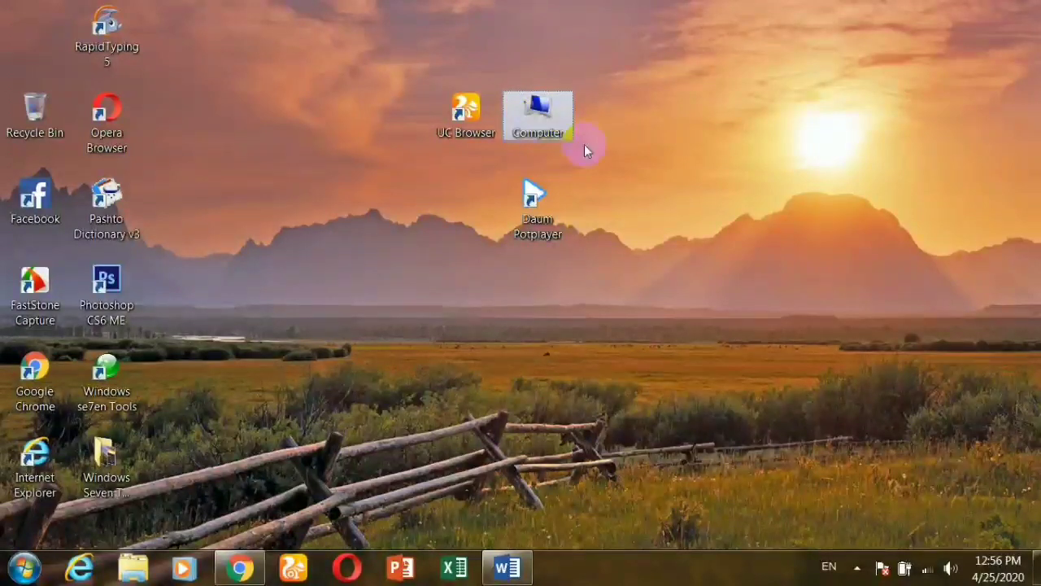
right_click(782, 52)
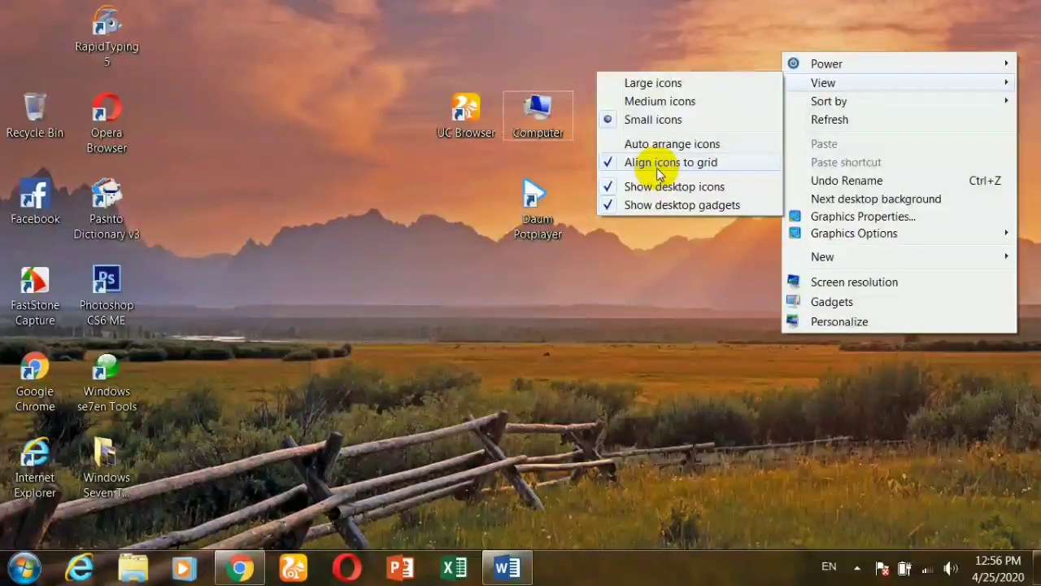
click(622, 144)
Hide all desktop icons by turning off Show desktop icons in the View options
right_click(442, 52)
mouse_move(584, 83)
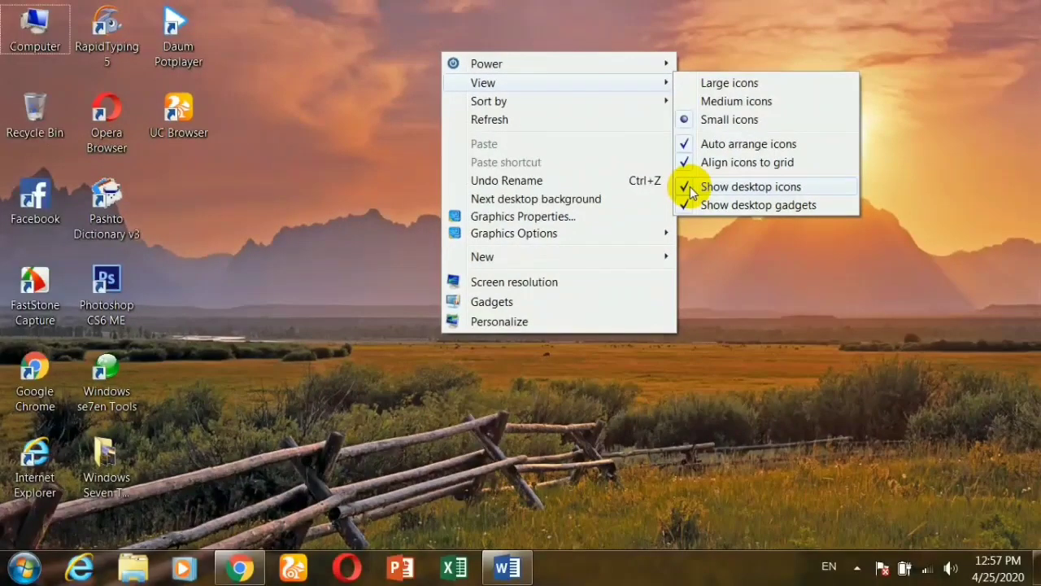
click(690, 188)
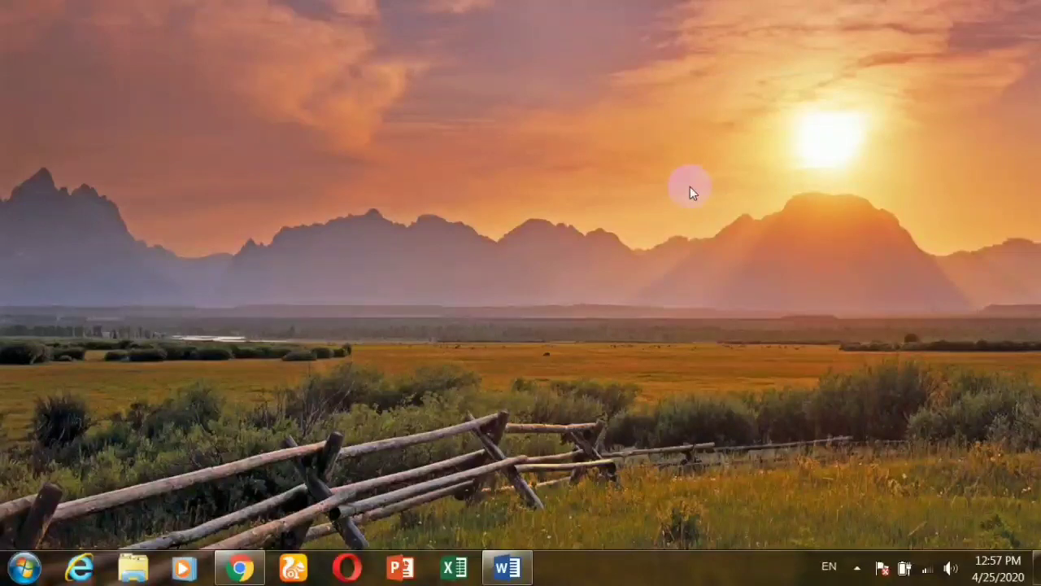
Turn on Show desktop icons in the View options to bring the icons back
right_click(419, 89)
mouse_move(487, 115)
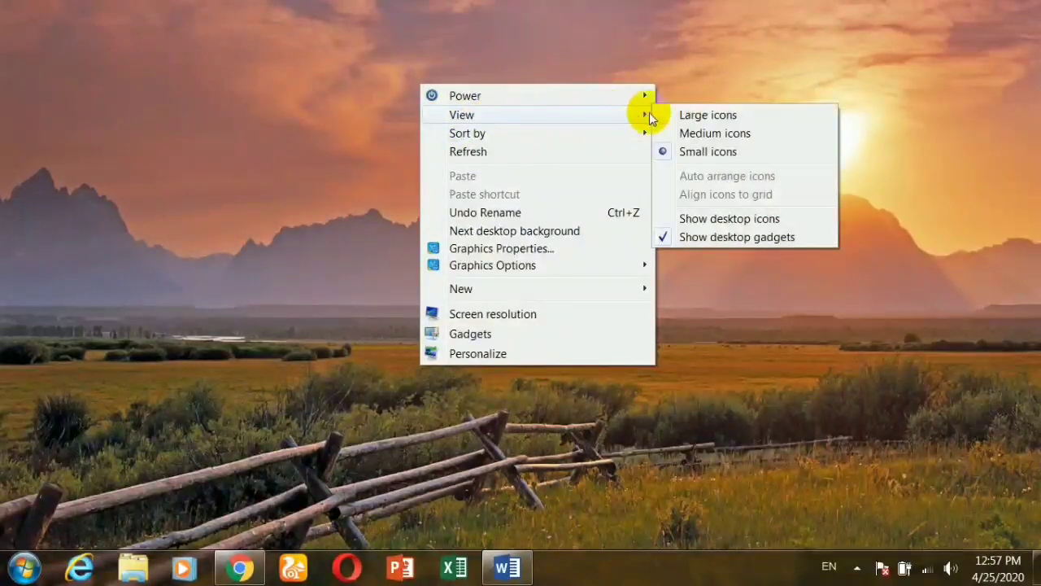
click(660, 220)
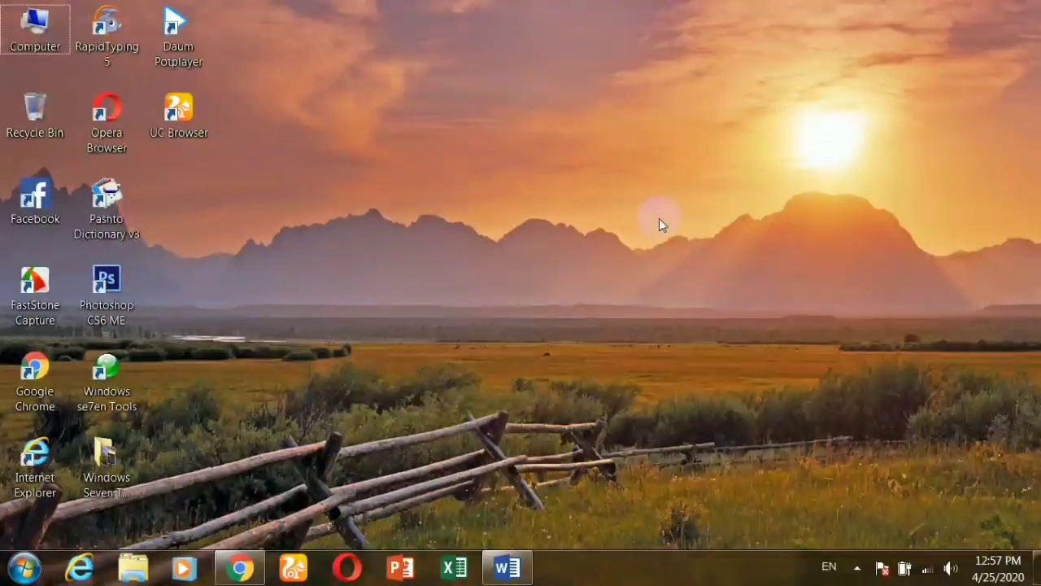
Open the desktop gadget gallery, move its window aside and try to place the Clock gadget at the desktop's upper right
right_click(505, 73)
mouse_move(569, 99)
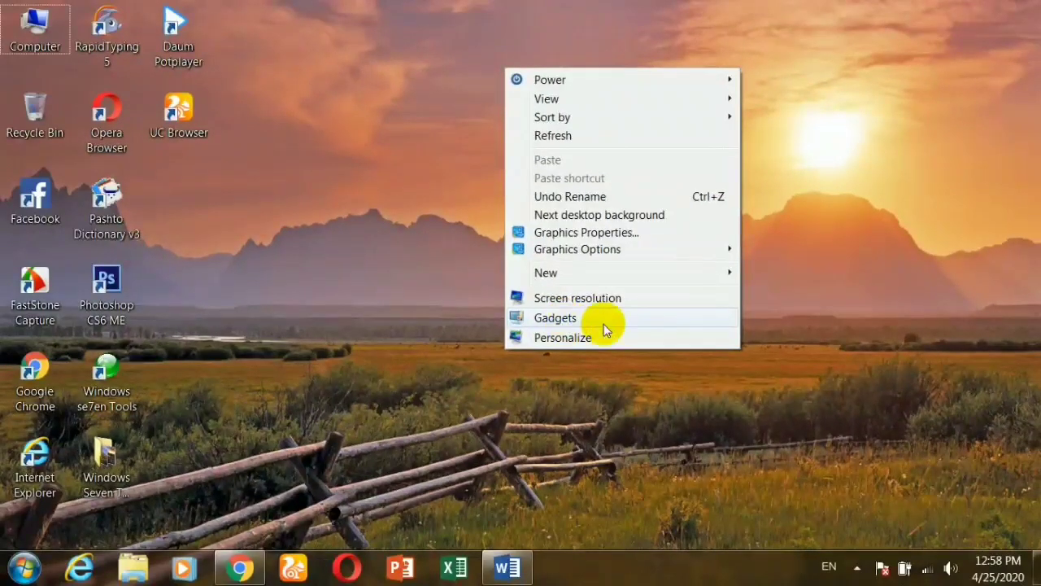
click(603, 324)
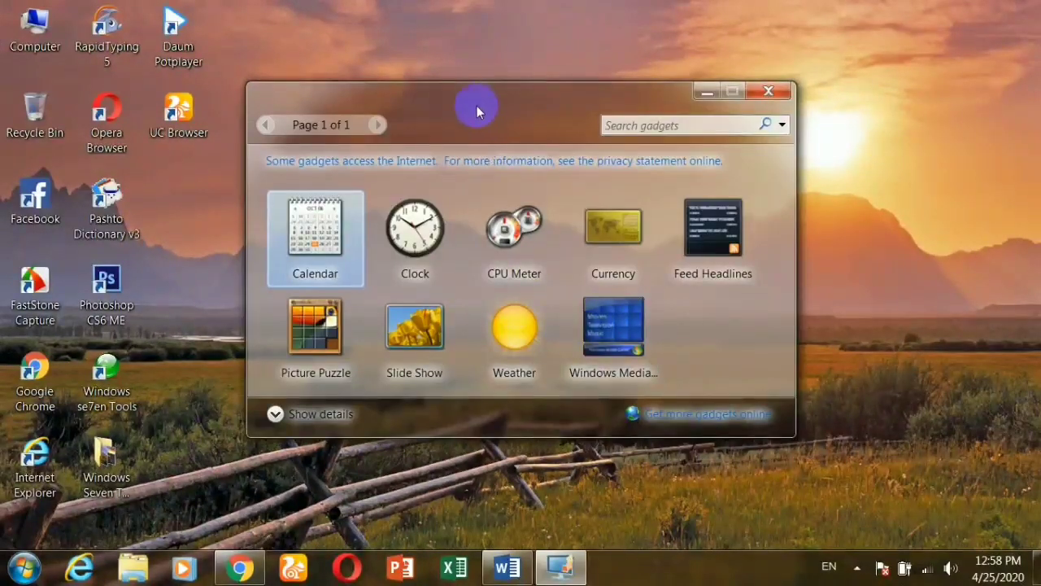
drag(474, 109, 357, 128)
drag(297, 271, 941, 62)
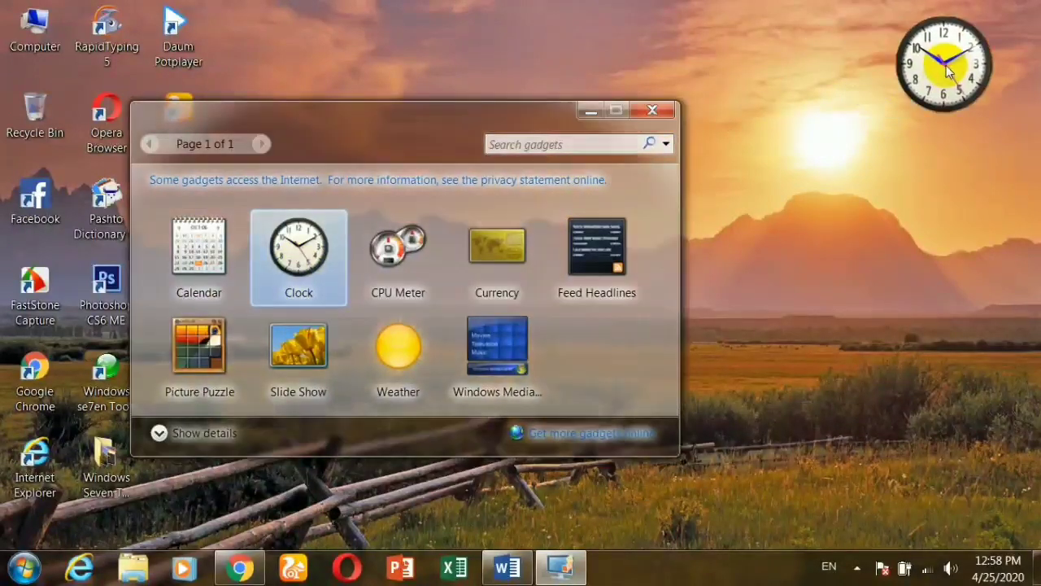
Add the Currency, Calendar and Feed Headlines gadgets to the right half of the desktop and close the gadget gallery
drag(497, 248, 935, 207)
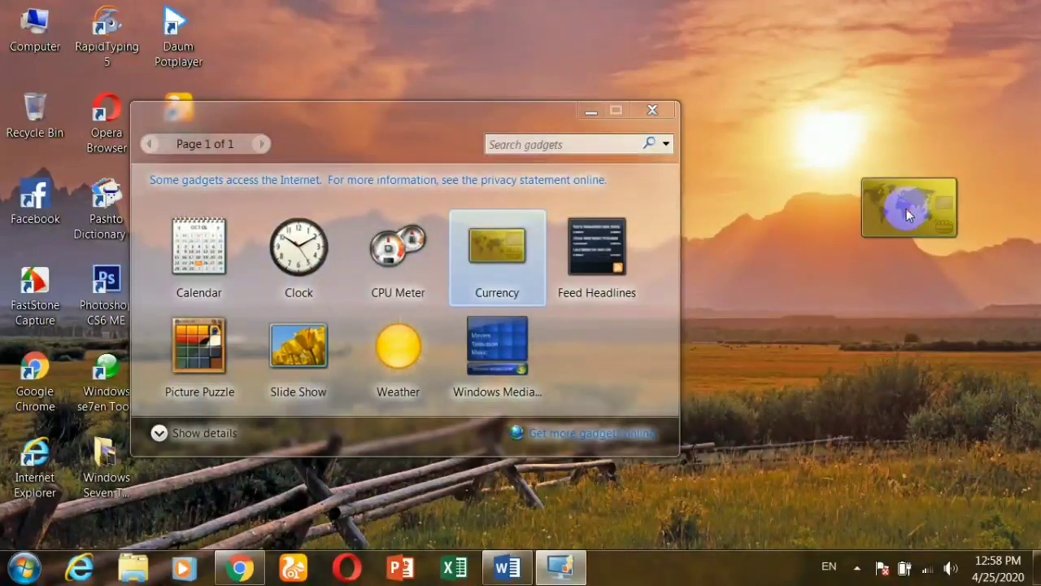
drag(197, 259, 718, 61)
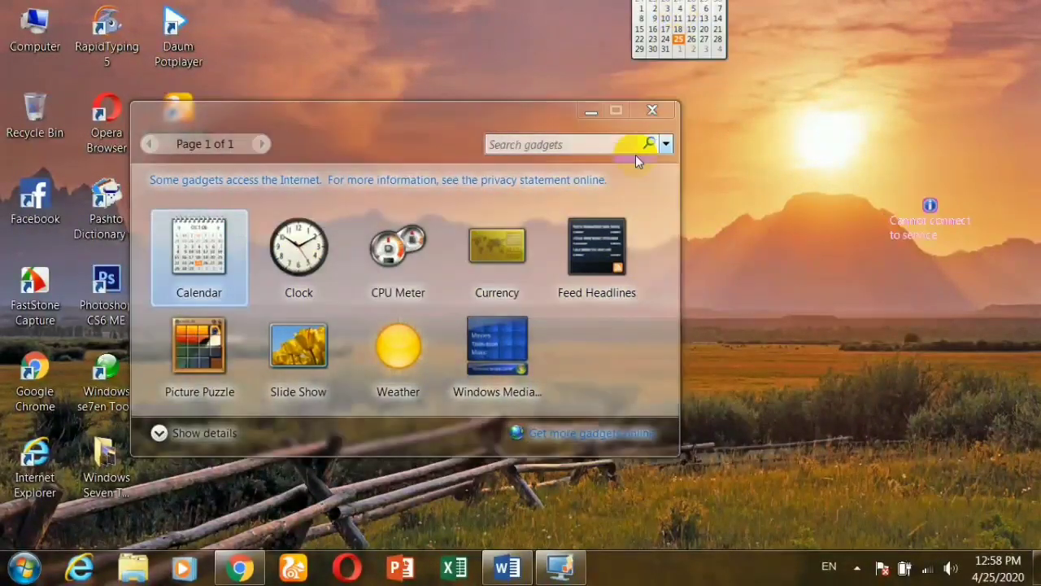
drag(596, 248, 891, 335)
click(651, 110)
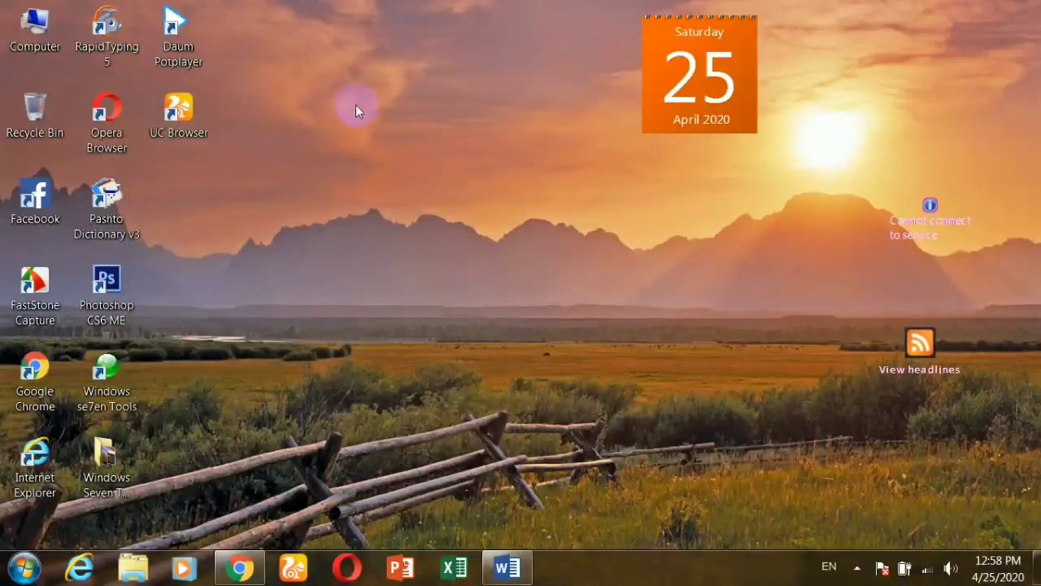
Turn off Show desktop gadgets in the View options and refresh the desktop
right_click(356, 105)
mouse_move(390, 131)
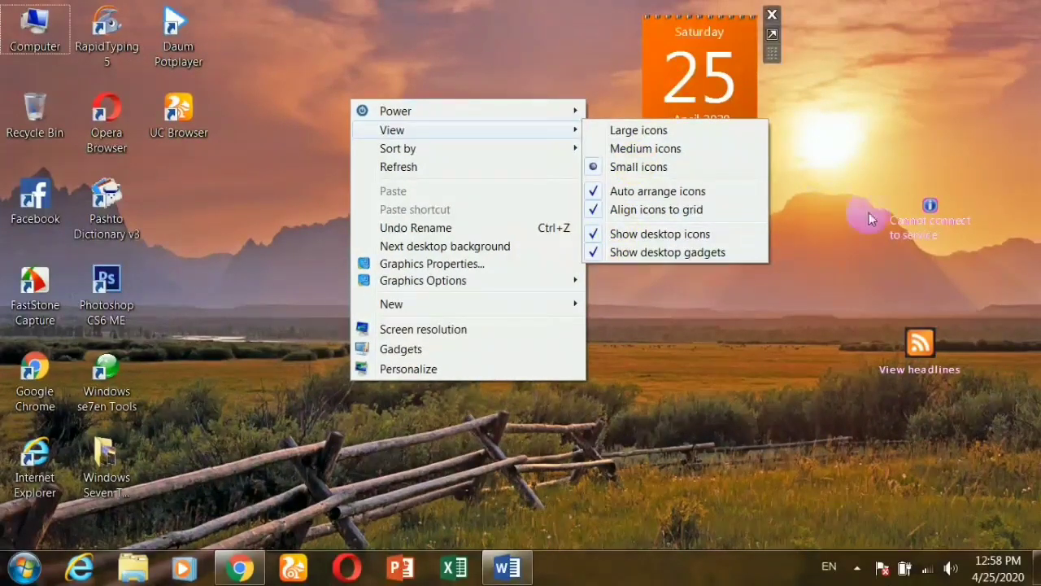
click(591, 253)
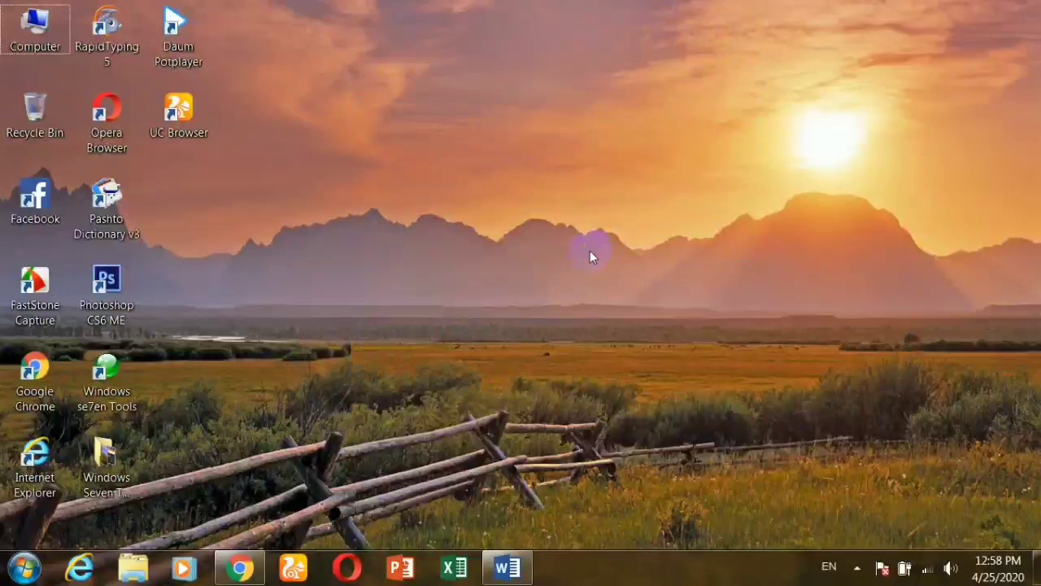
right_click(439, 101)
click(488, 167)
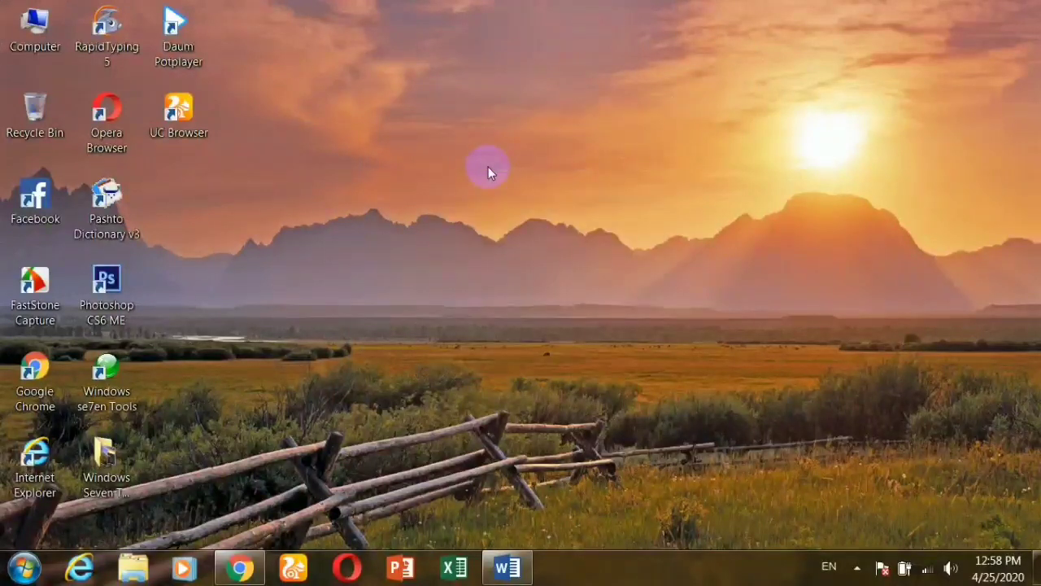
Turn on Show desktop gadgets in the View options and refresh the desktop
right_click(433, 77)
mouse_move(499, 105)
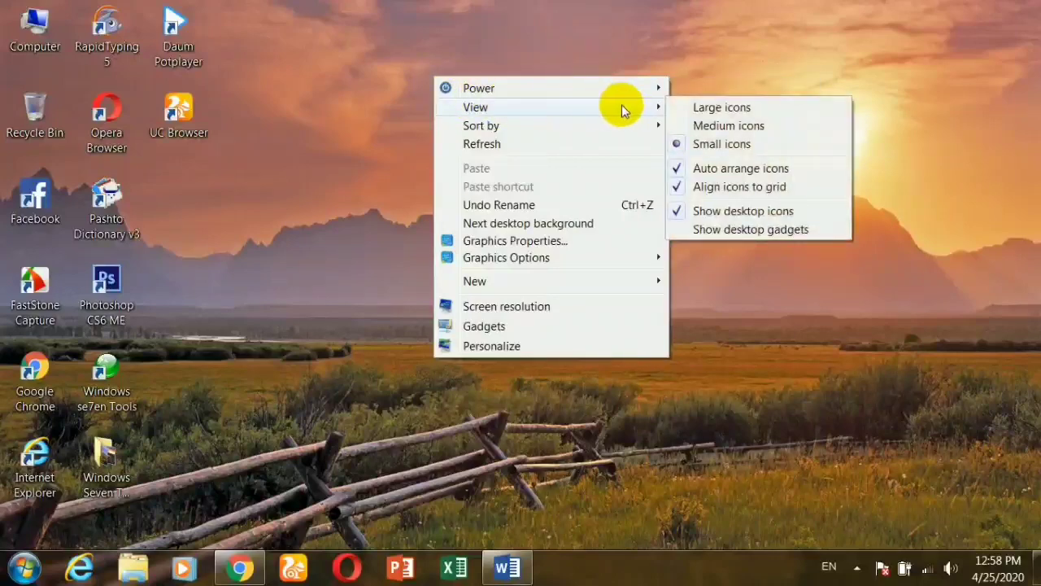
click(677, 231)
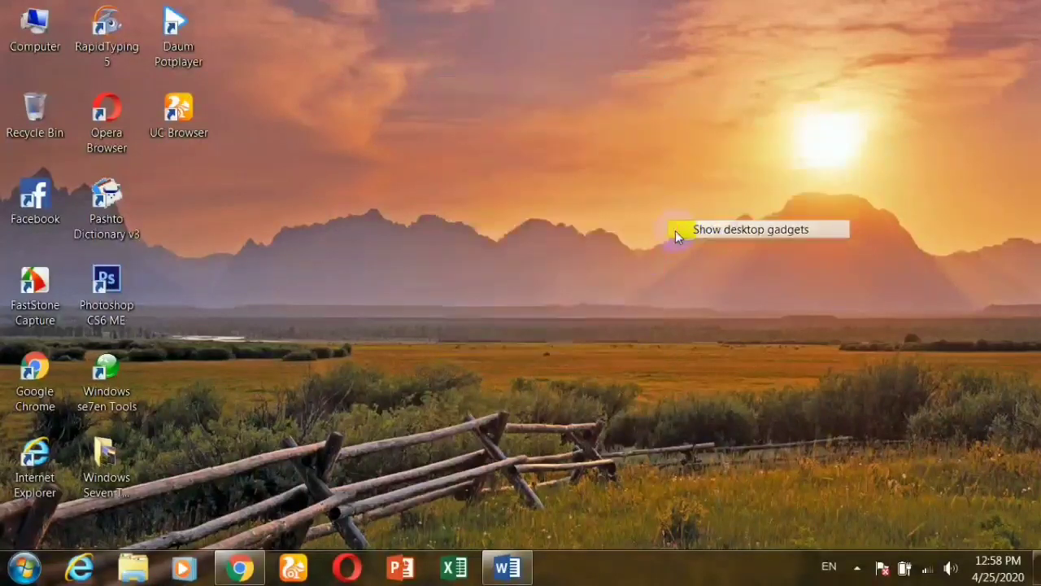
right_click(431, 96)
click(479, 164)
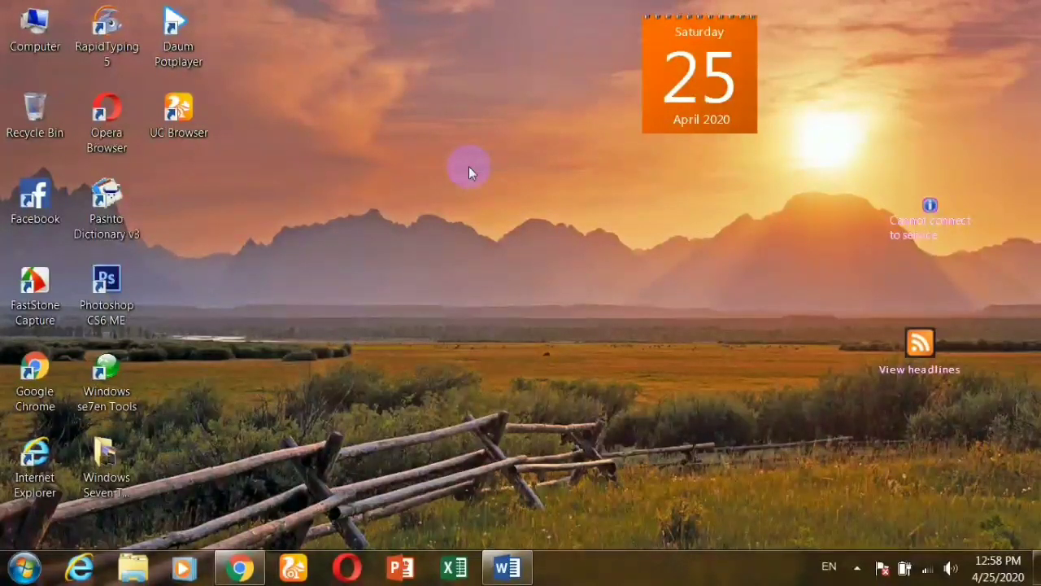
Look over the desktop's View and Sort by options, leaving them unchanged
right_click(417, 99)
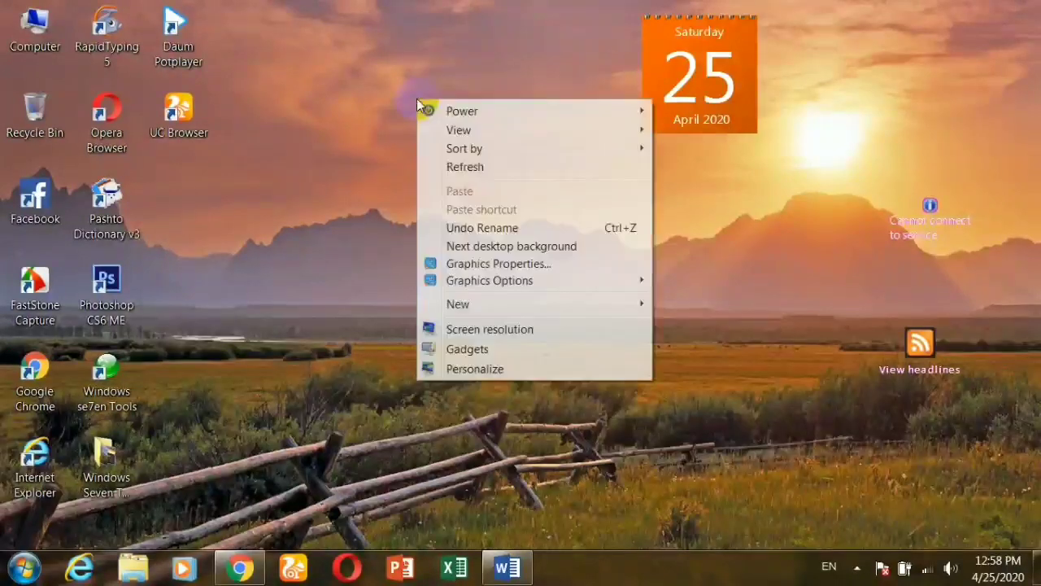
mouse_move(498, 128)
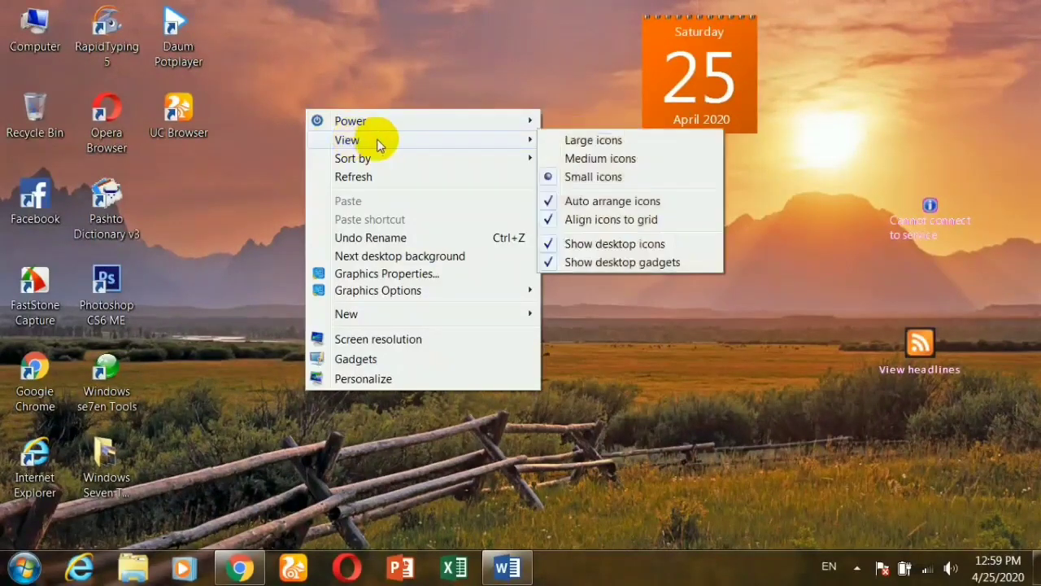
mouse_move(420, 159)
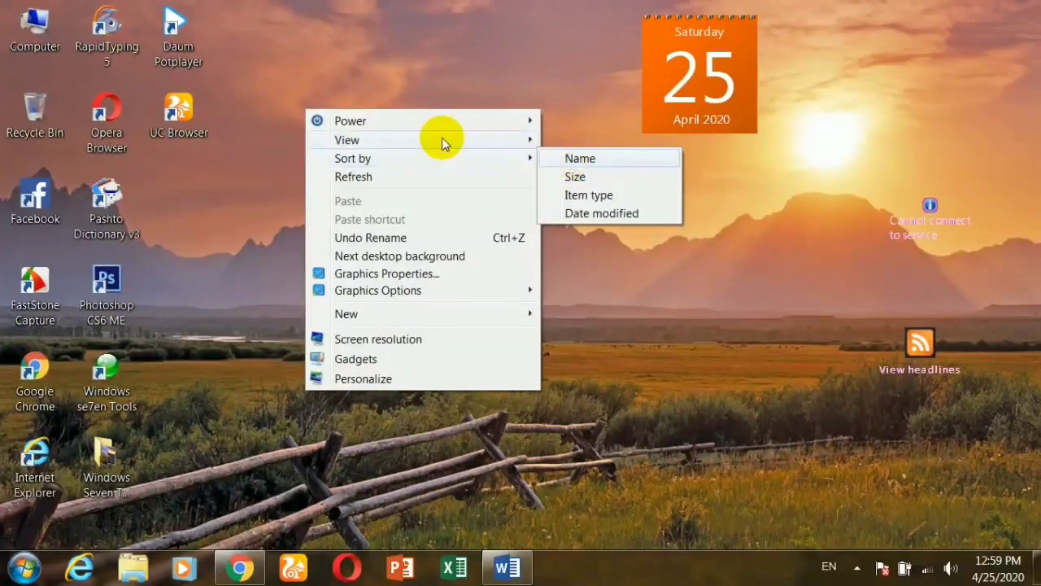
click(154, 119)
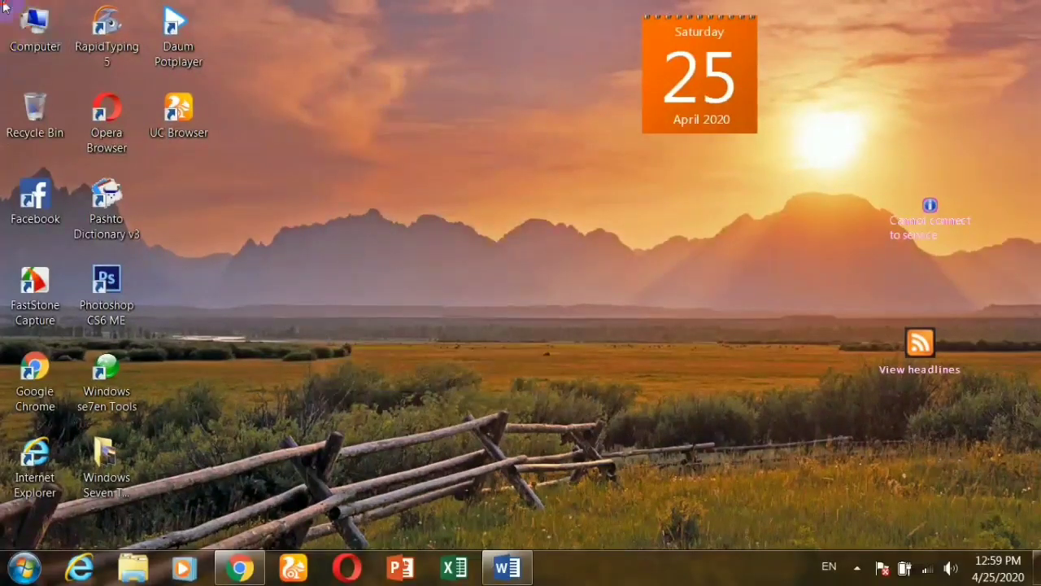
Select and deselect all desktop icons as a group, and sort them by Name
drag(4, 7, 248, 513)
click(344, 54)
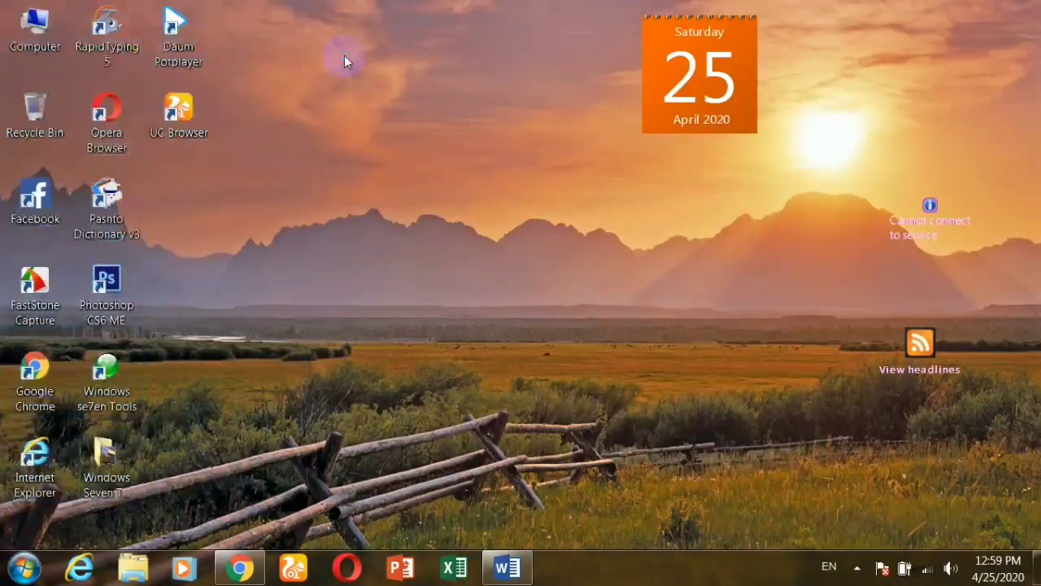
right_click(344, 55)
mouse_move(514, 114)
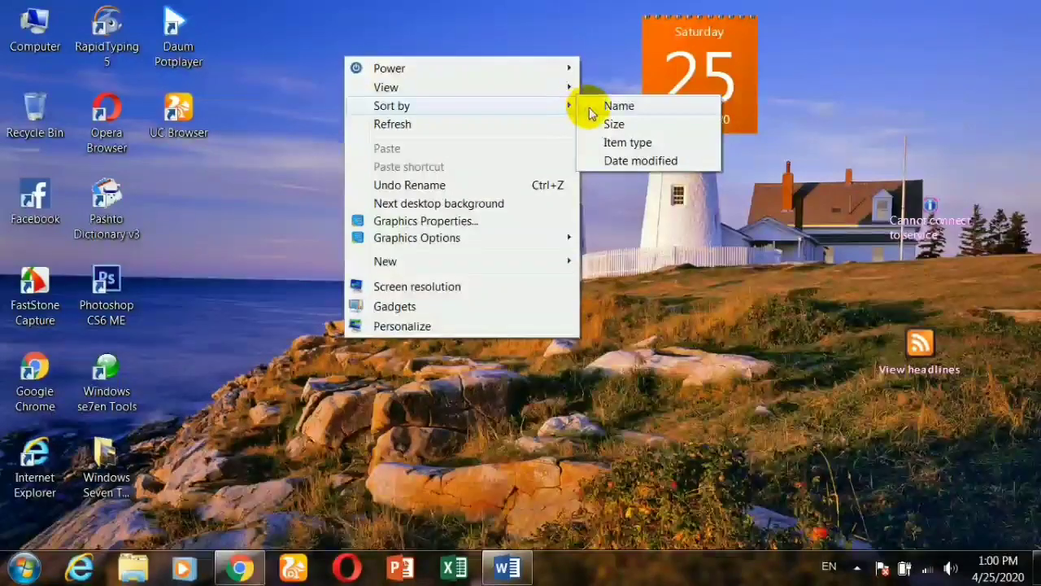
click(589, 106)
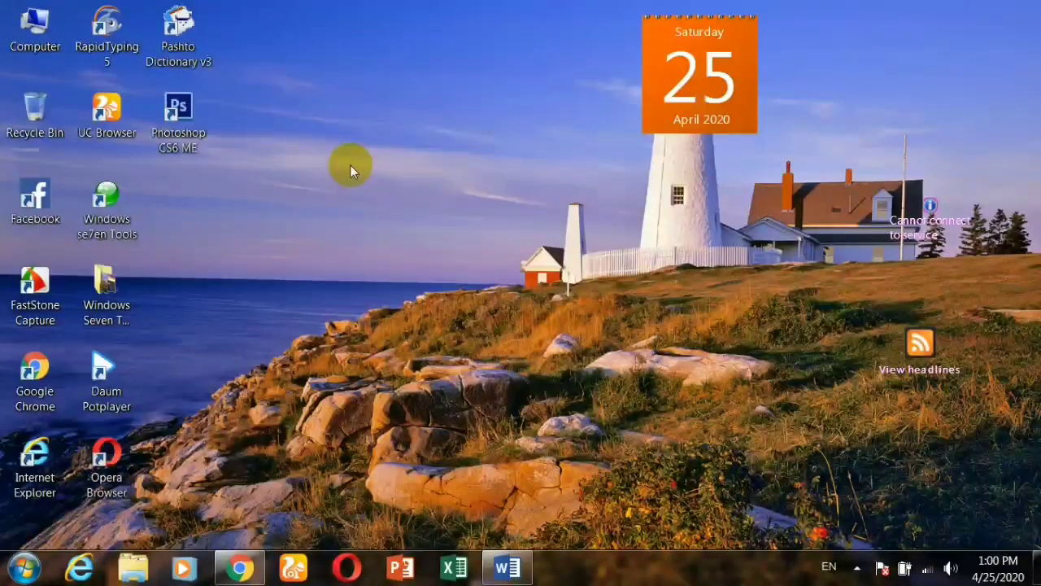
Mark out the group of desktop icons and sort them by Size
drag(12, 8, 280, 441)
right_click(380, 63)
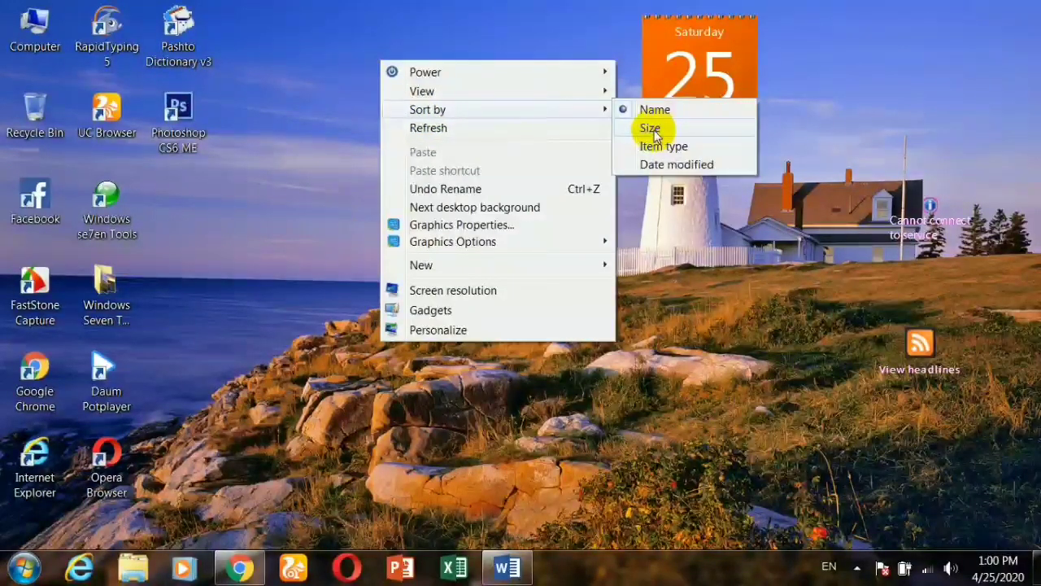
click(653, 129)
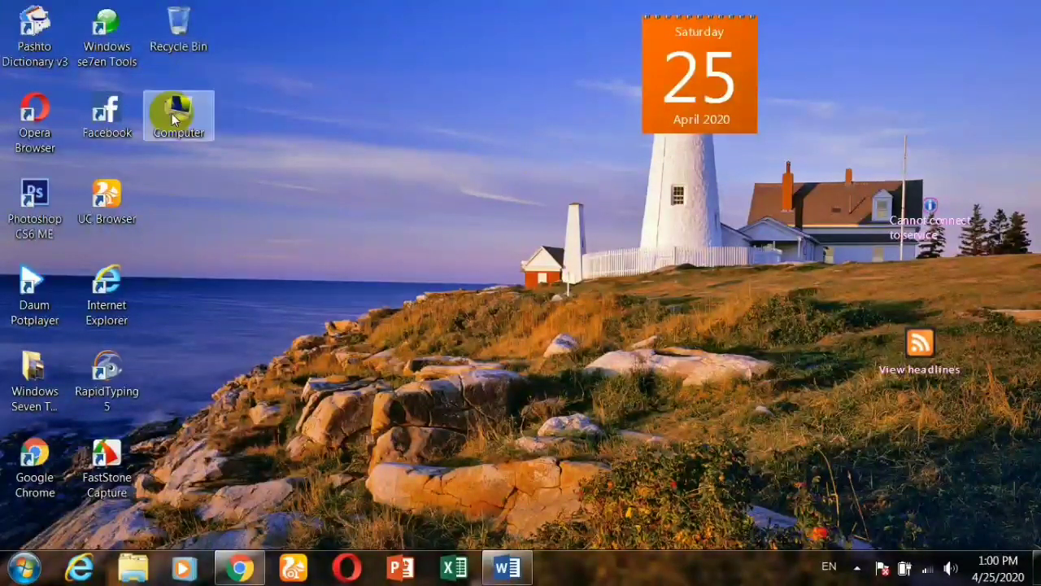
Turn off Auto arrange icons in the desktop's View options
right_click(328, 49)
mouse_move(425, 98)
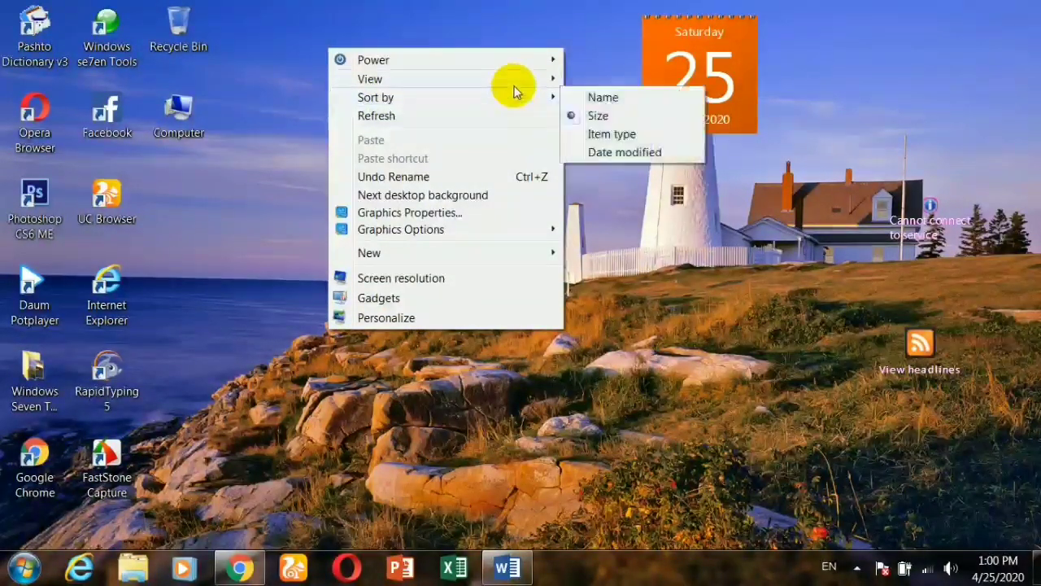
mouse_move(511, 82)
click(577, 140)
Create a new Microsoft Word document on the desktop and name it Computer NOtes
right_click(370, 70)
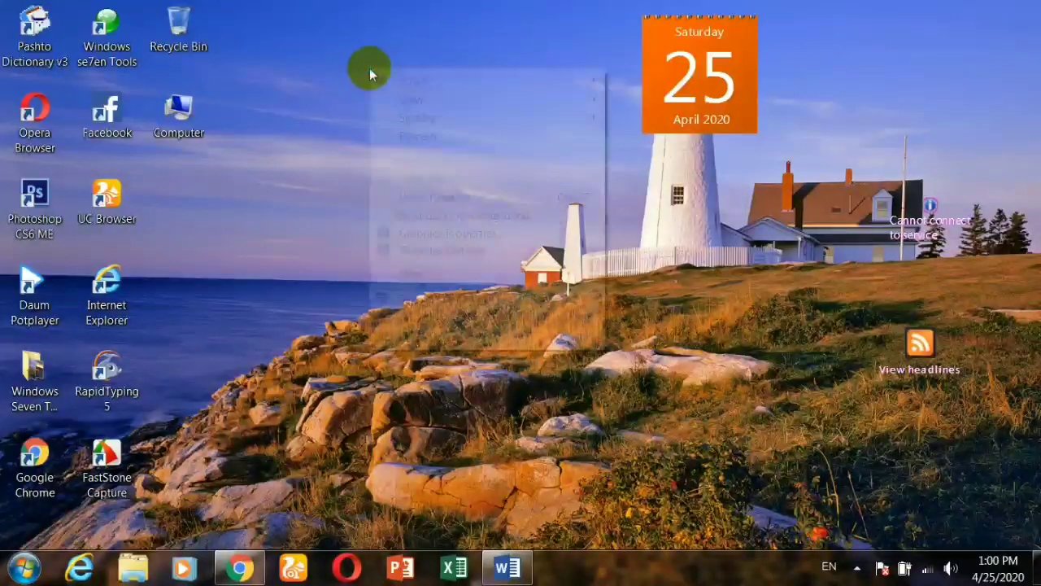
mouse_move(592, 281)
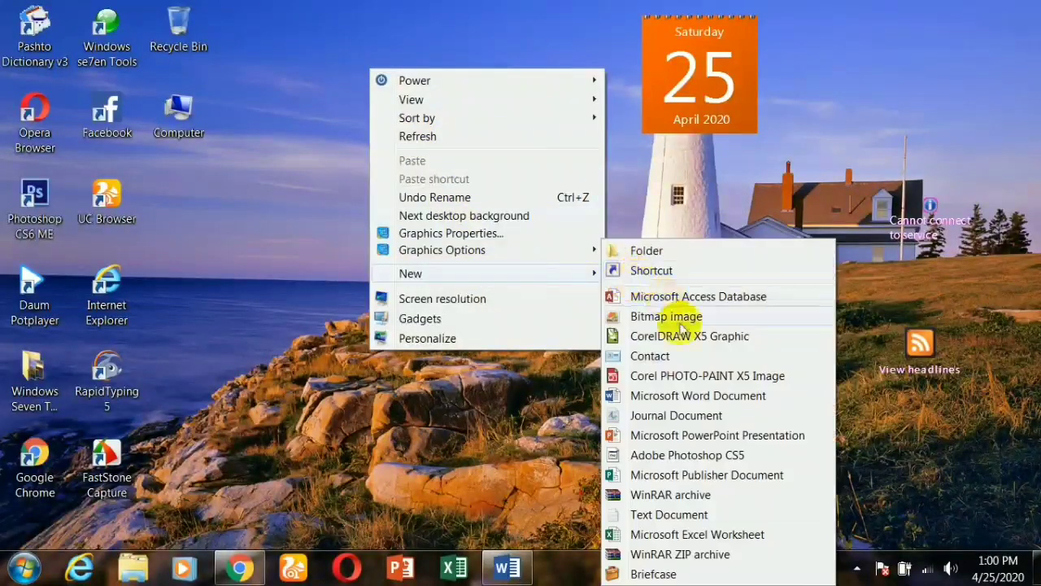
click(672, 395)
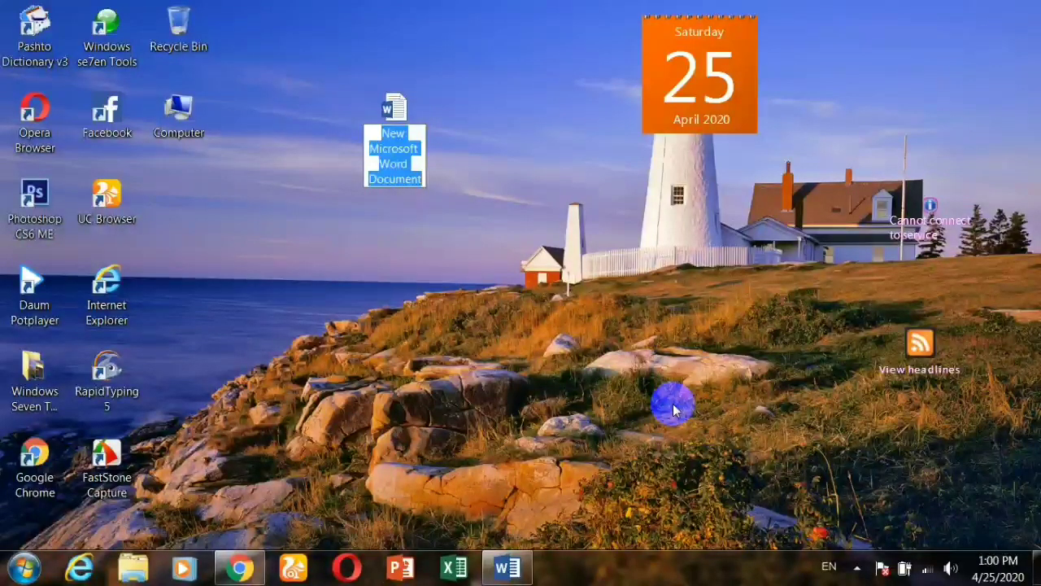
text(Computer NOtes)
key(Return)
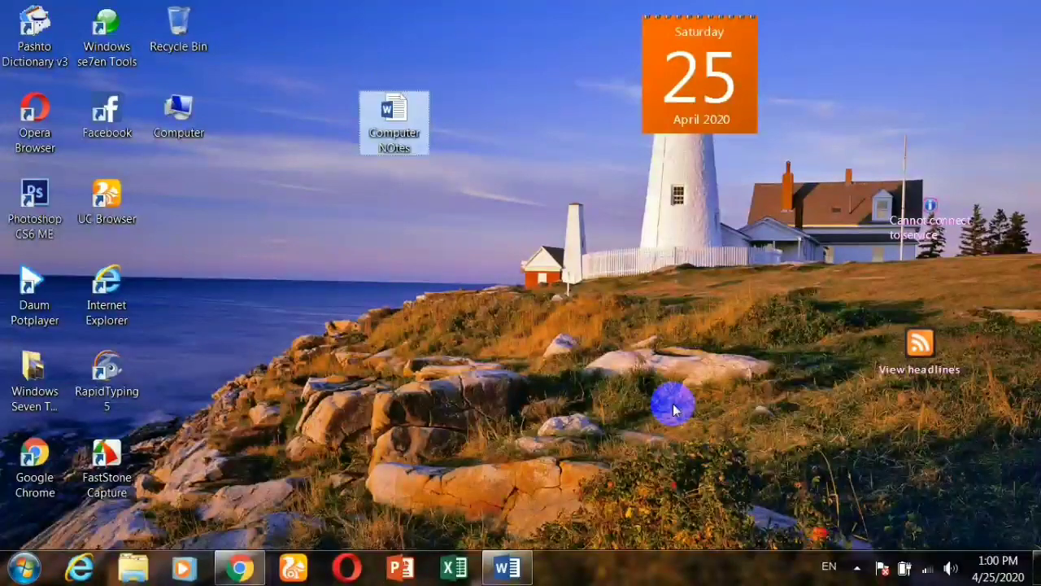
Paste three copies of the Computer NOtes document onto the desktop and refresh it
key(ctrl+v)
key(ctrl+v)
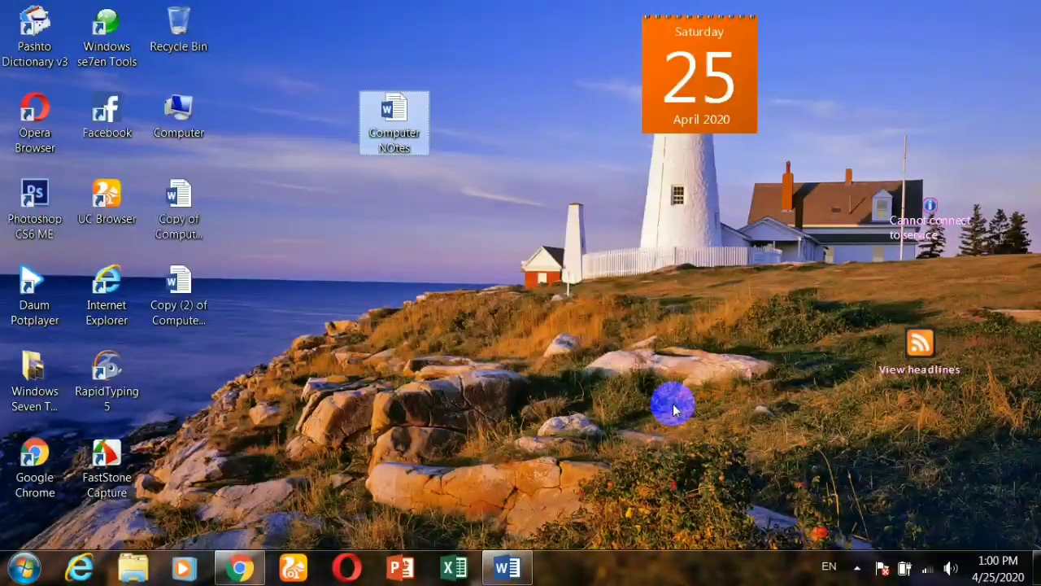
key(ctrl+v)
right_click(516, 166)
mouse_move(551, 213)
click(560, 230)
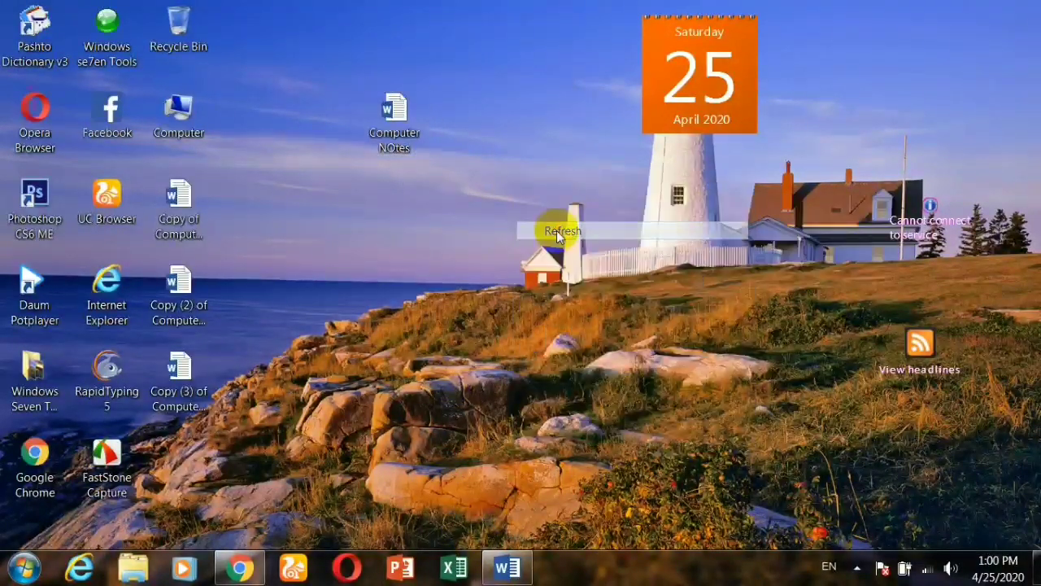
Swap Computer with Copy of Computer NOtes and RapidTyping 5 with Copy (3), and place Computer NOtes beneath RapidTyping 5
drag(179, 114, 213, 148)
drag(257, 283, 184, 195)
click(186, 323)
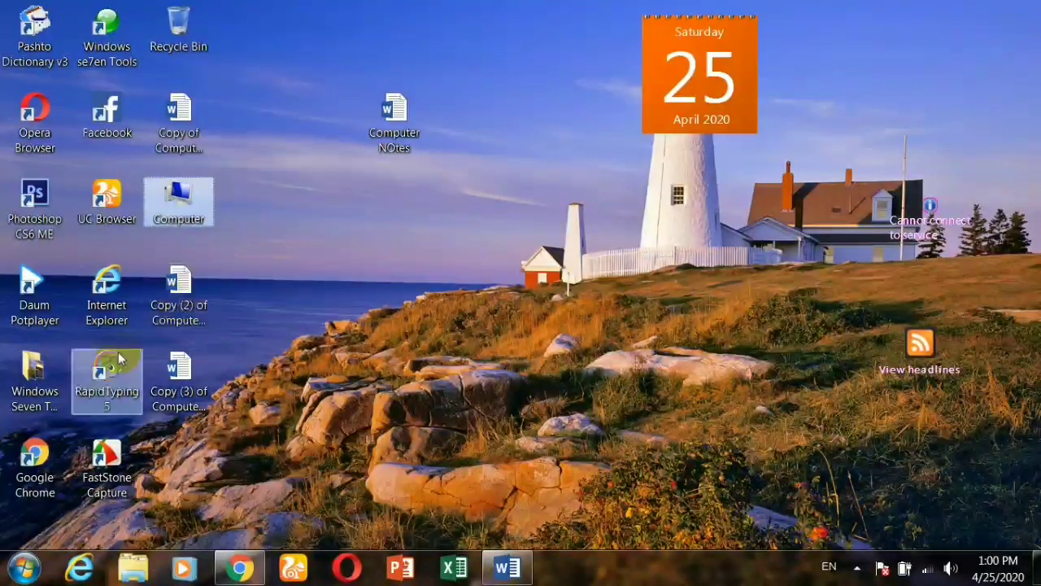
drag(106, 372, 179, 465)
drag(179, 376, 107, 375)
drag(165, 459, 179, 374)
drag(394, 122, 184, 447)
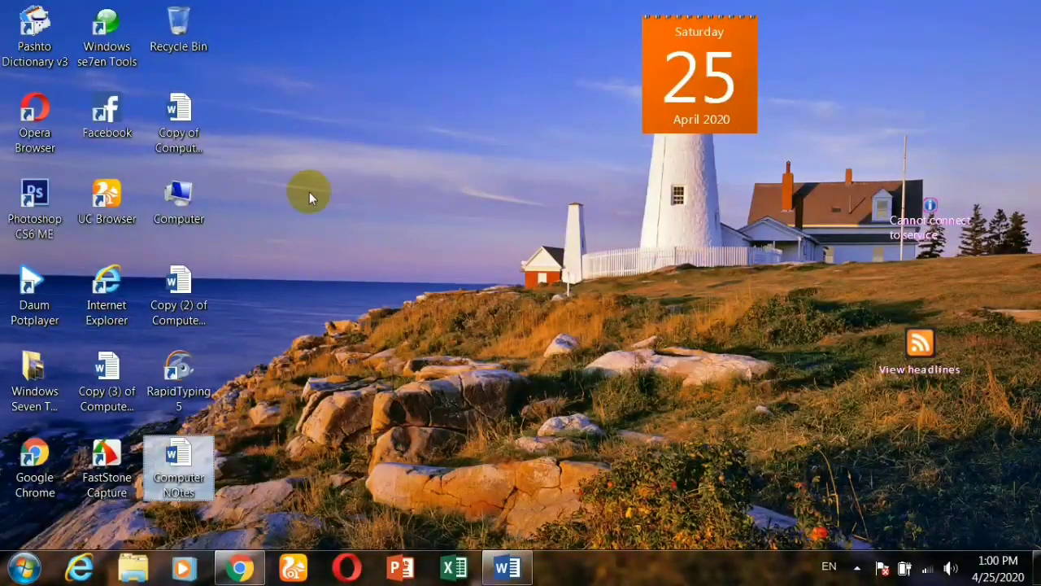
Point out the Computer NOtes document and its three copies among the desktop icons one by one
click(179, 124)
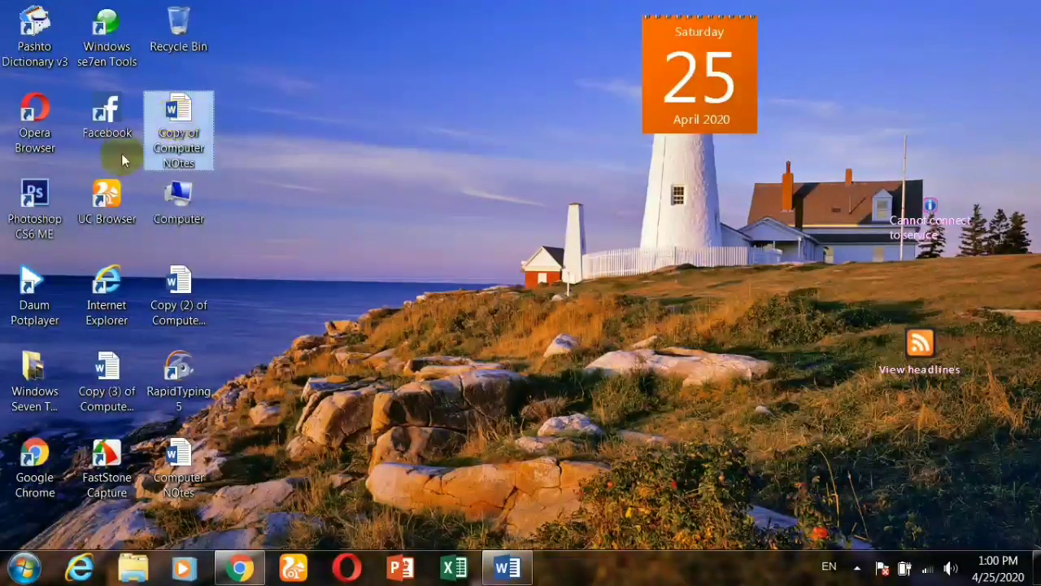
click(178, 302)
click(110, 367)
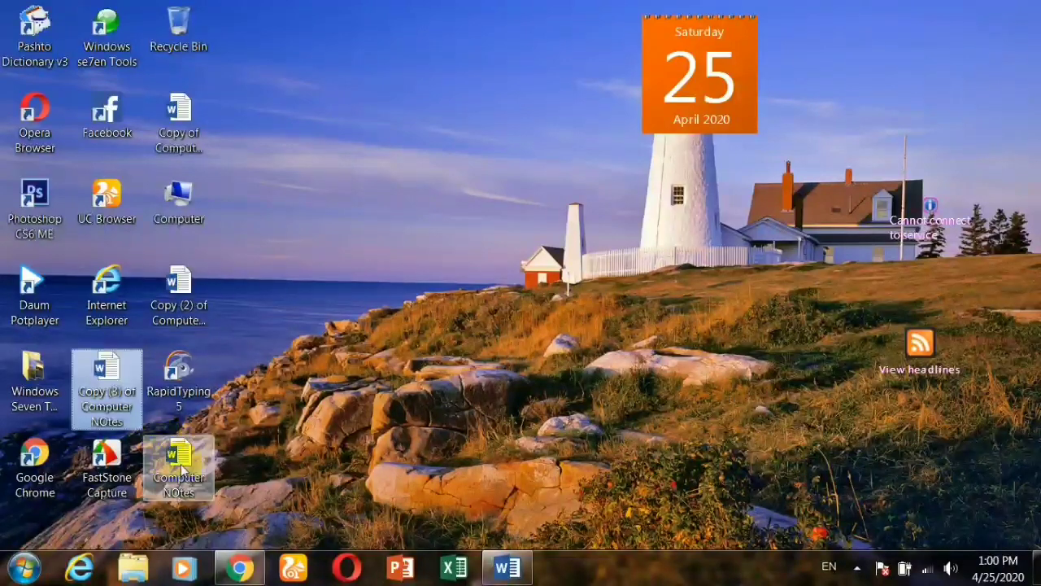
click(176, 456)
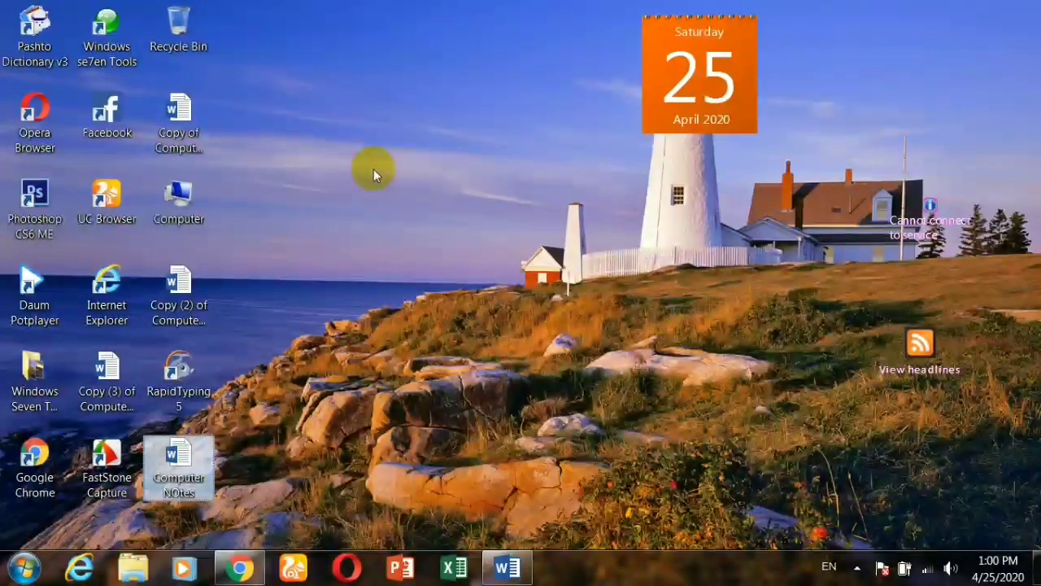
Sort the desktop icons by Item type and point out the grouped Word documents
right_click(357, 51)
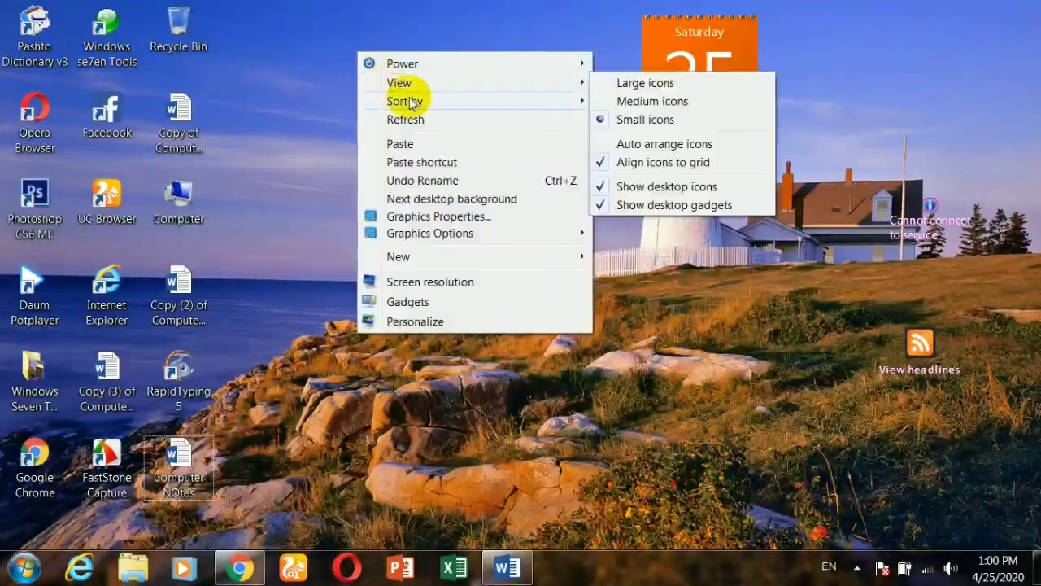
mouse_move(539, 101)
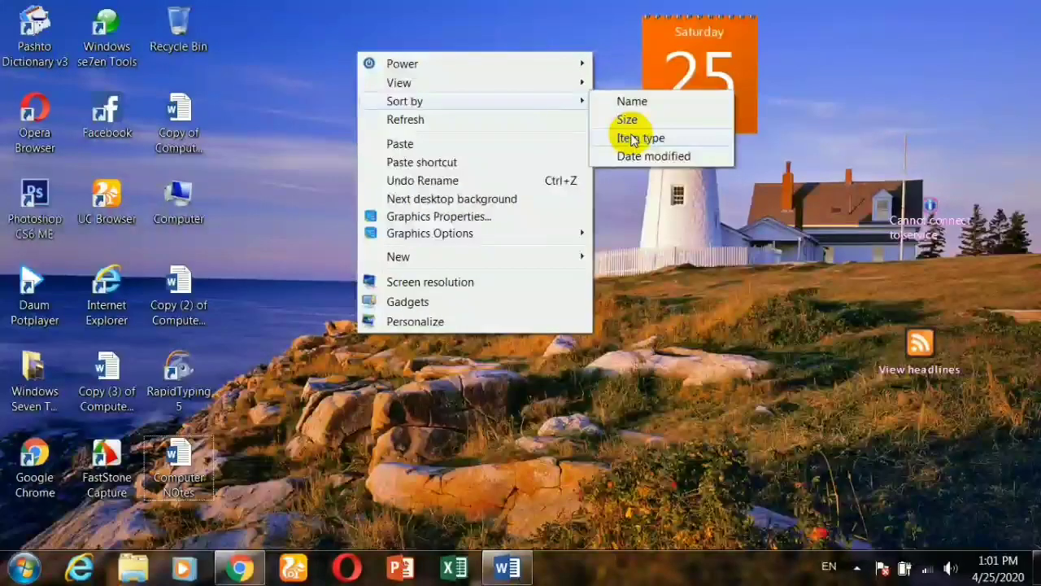
click(618, 138)
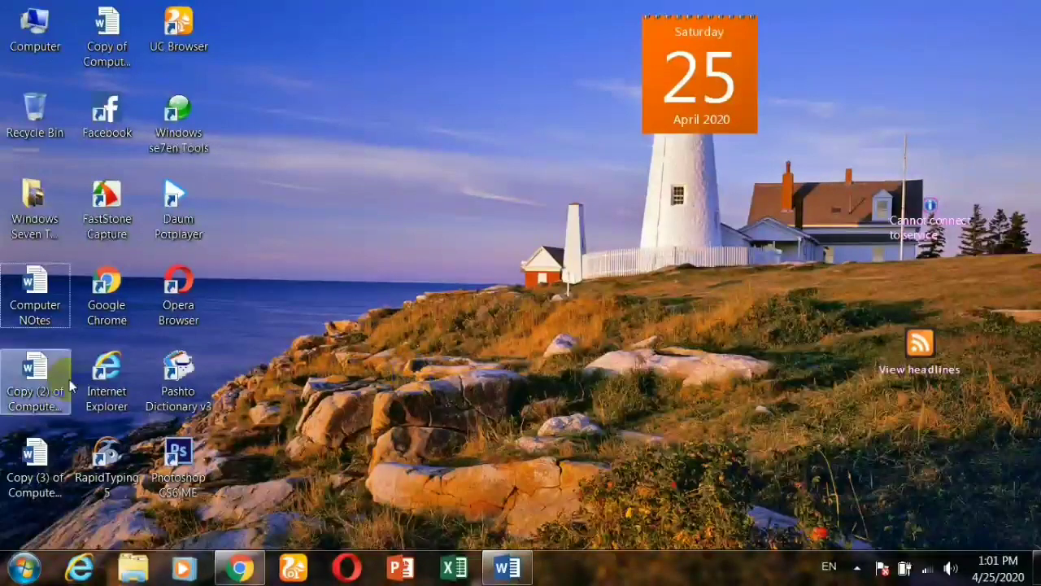
click(26, 285)
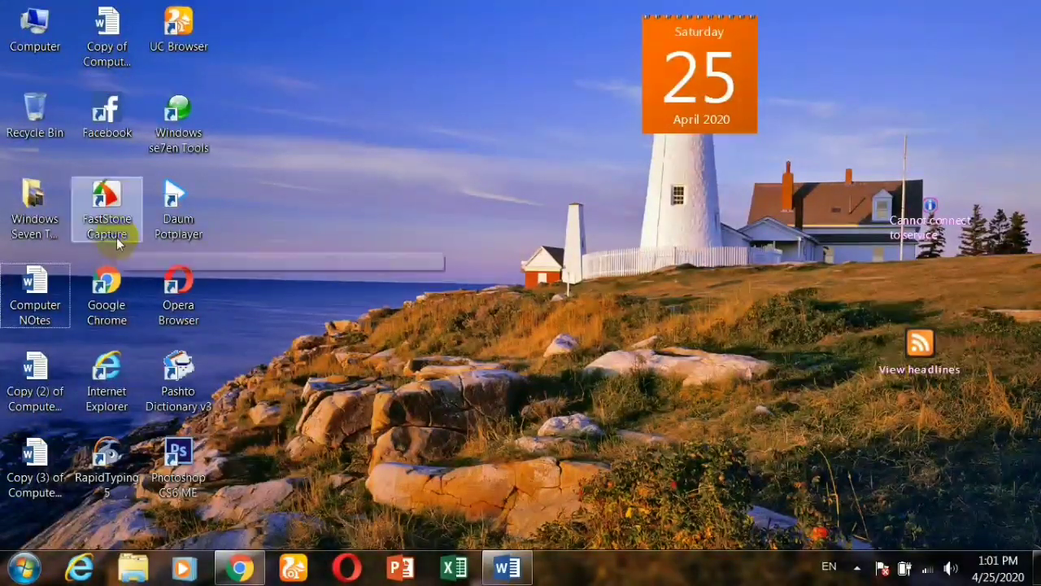
Sort the desktop icons by Date modified
right_click(349, 85)
mouse_move(520, 137)
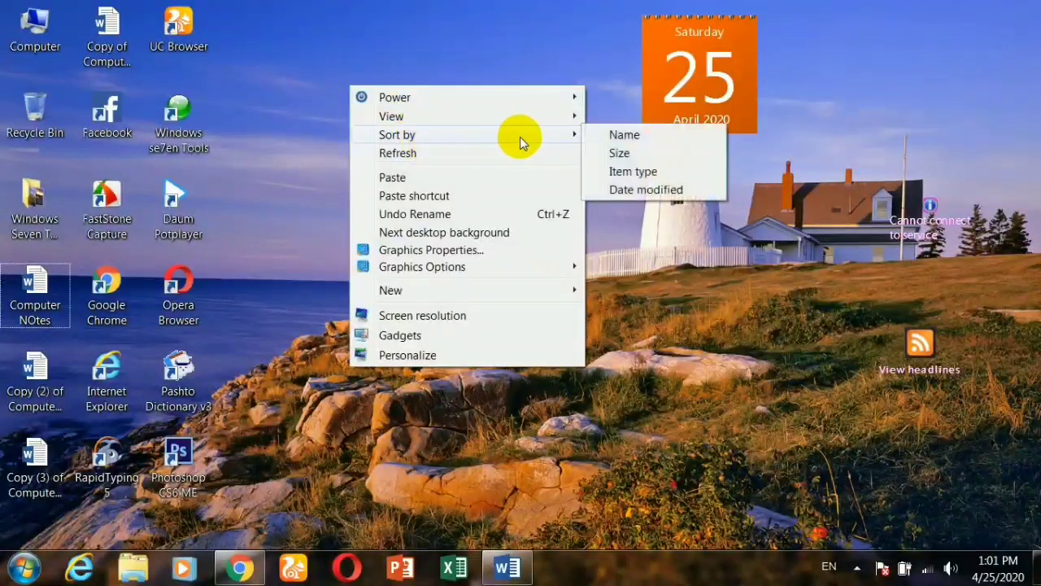
click(644, 191)
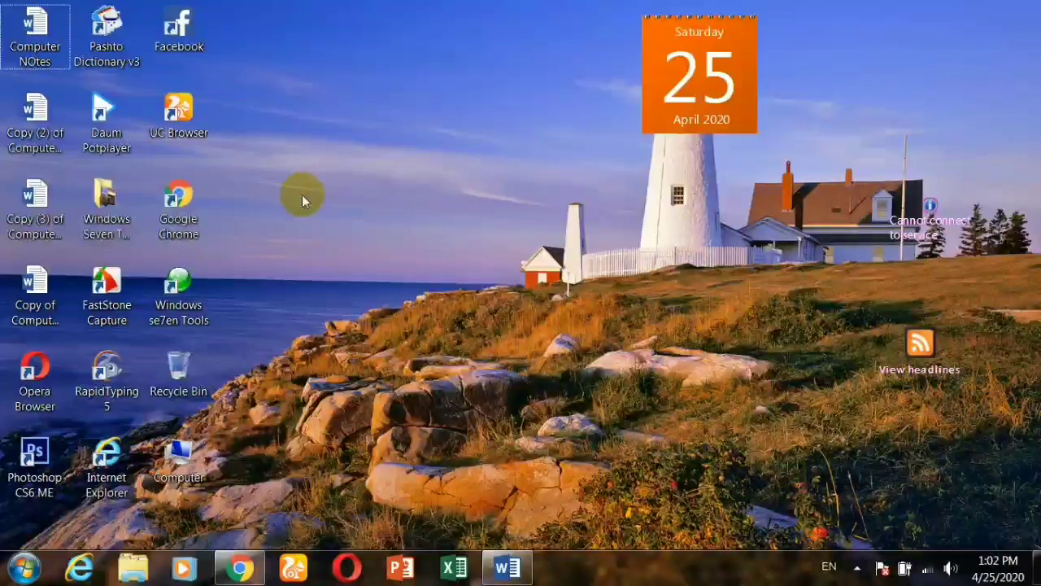
Review the four Sort by options against the current order of the desktop icons
right_click(388, 102)
mouse_move(496, 155)
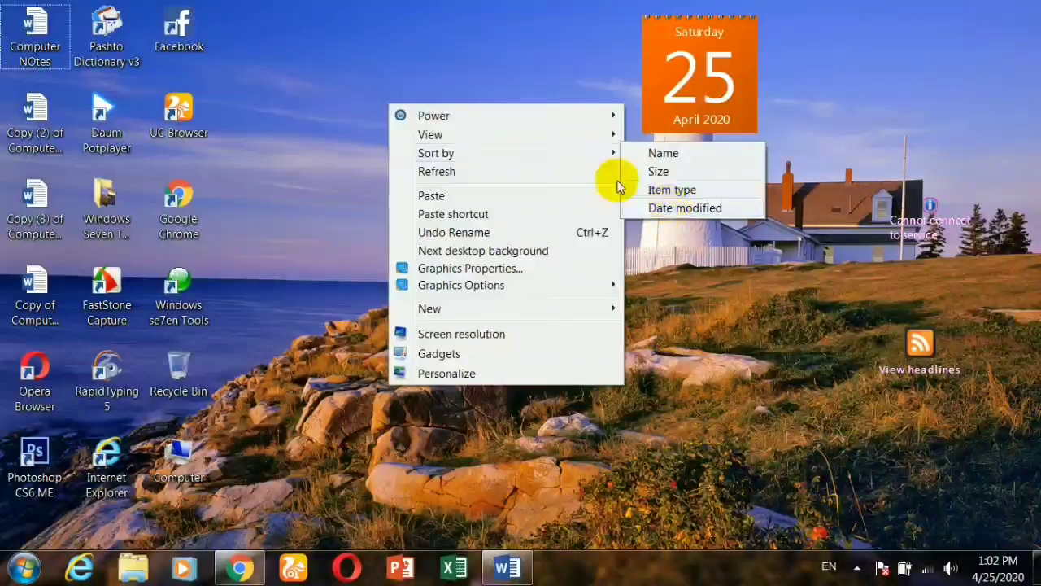
mouse_move(604, 133)
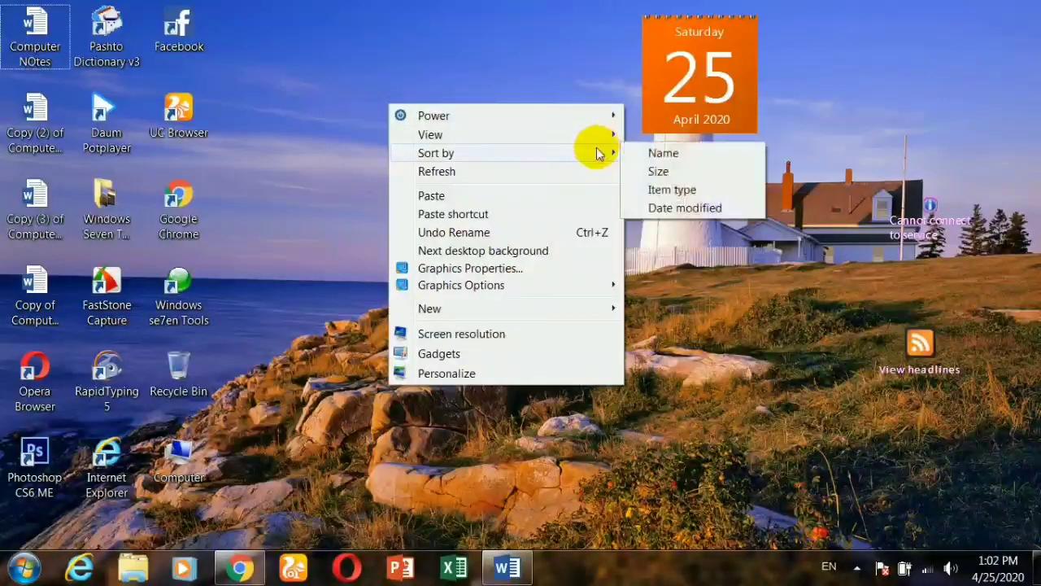
mouse_move(576, 153)
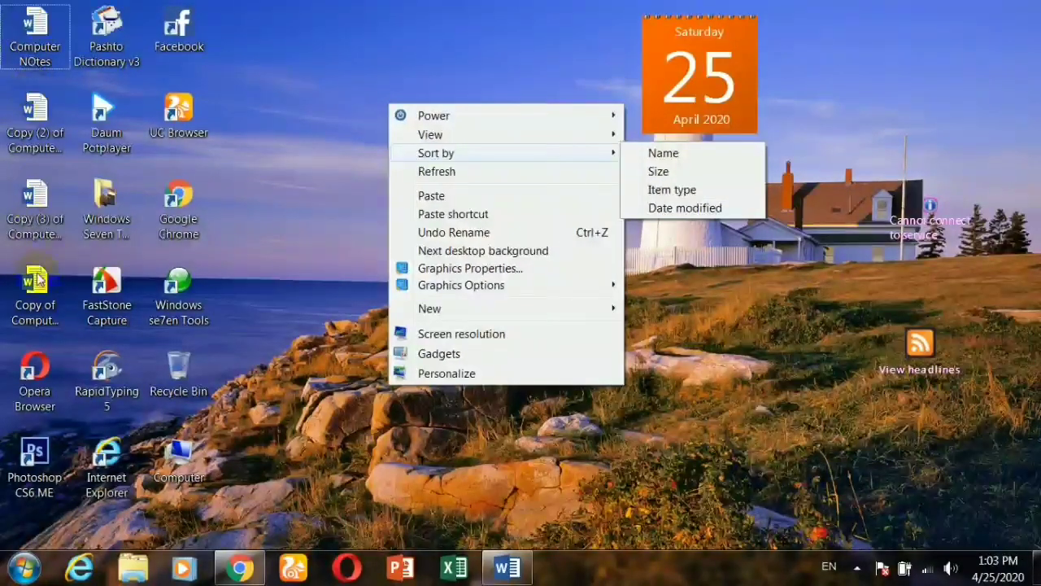
click(59, 327)
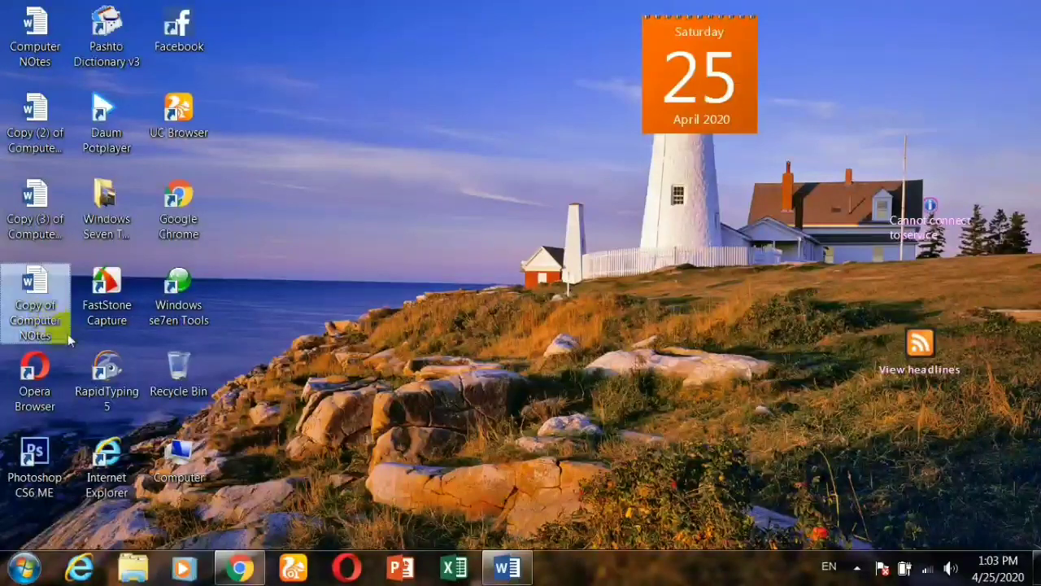
Highlight the four Computer NOtes documents on the desktop and review the Sort by options
drag(77, 335, 9, 15)
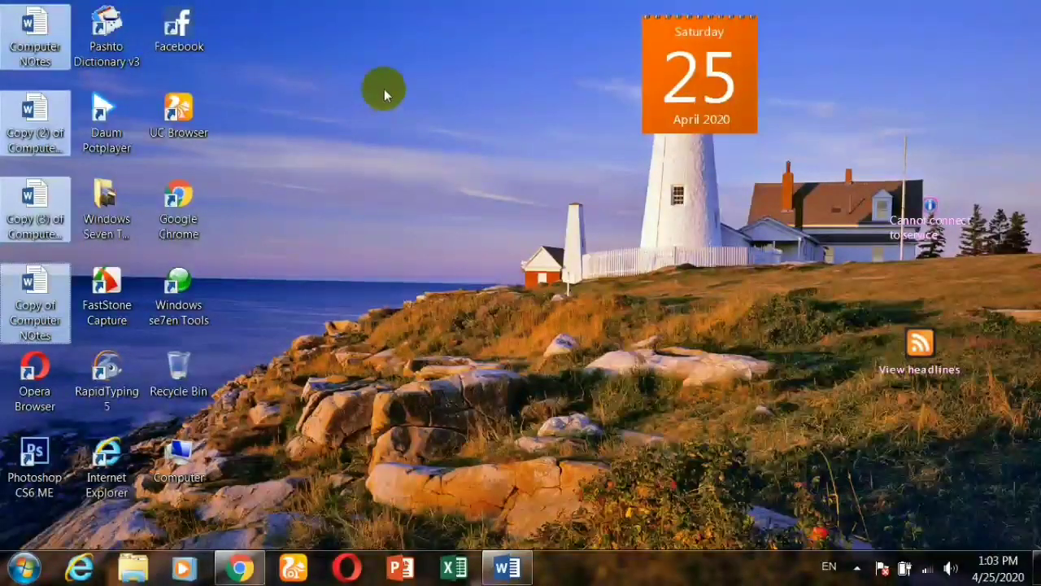
right_click(392, 64)
mouse_move(442, 106)
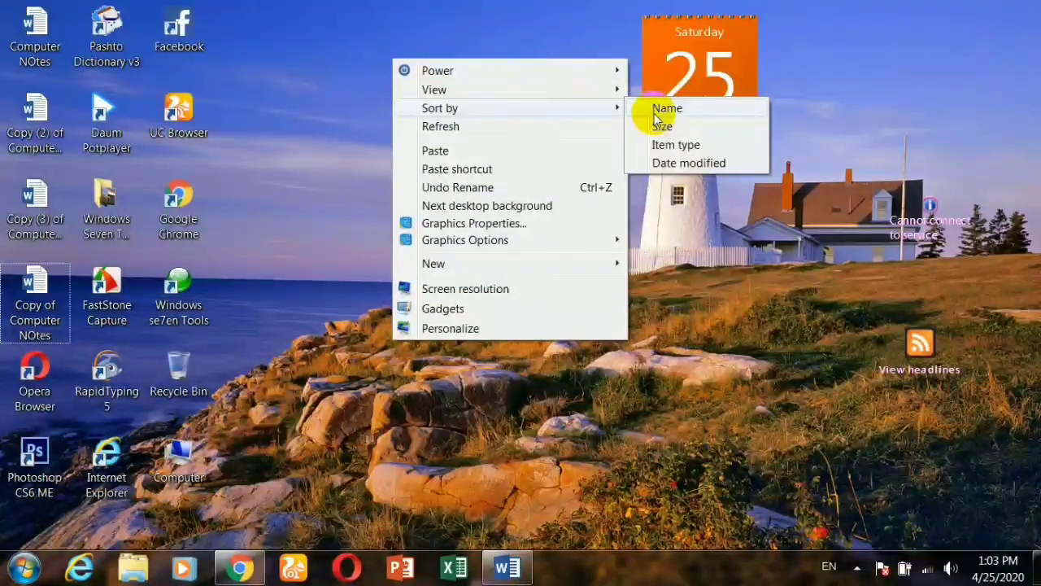
click(180, 452)
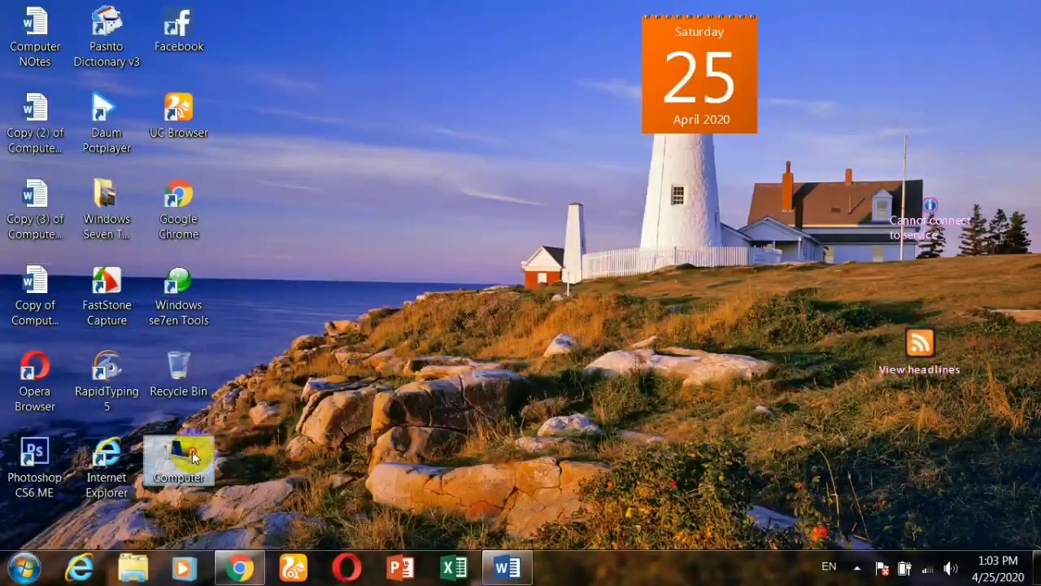
Sort the desktop icons by Name
right_click(317, 42)
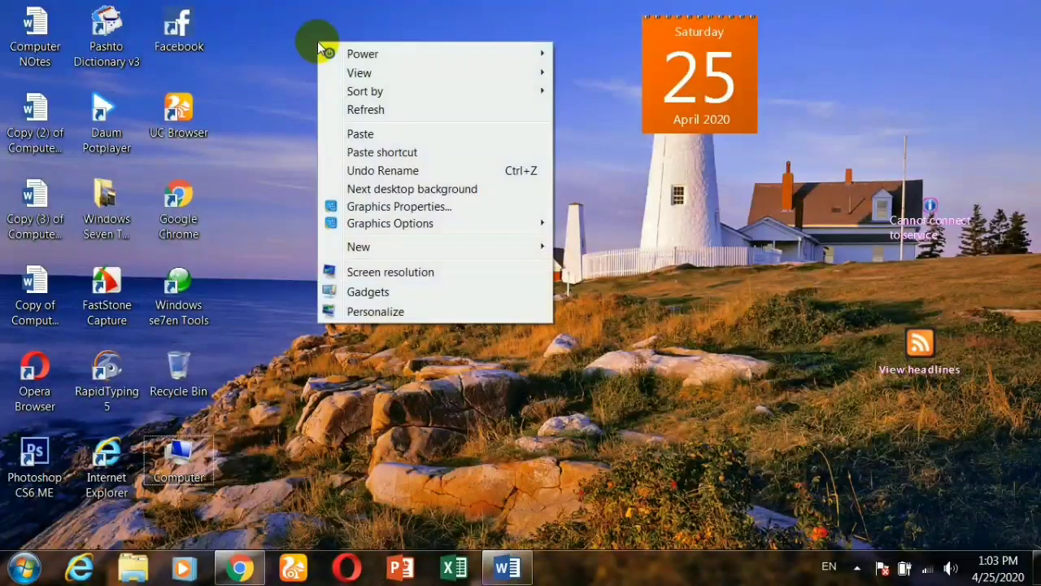
mouse_move(374, 91)
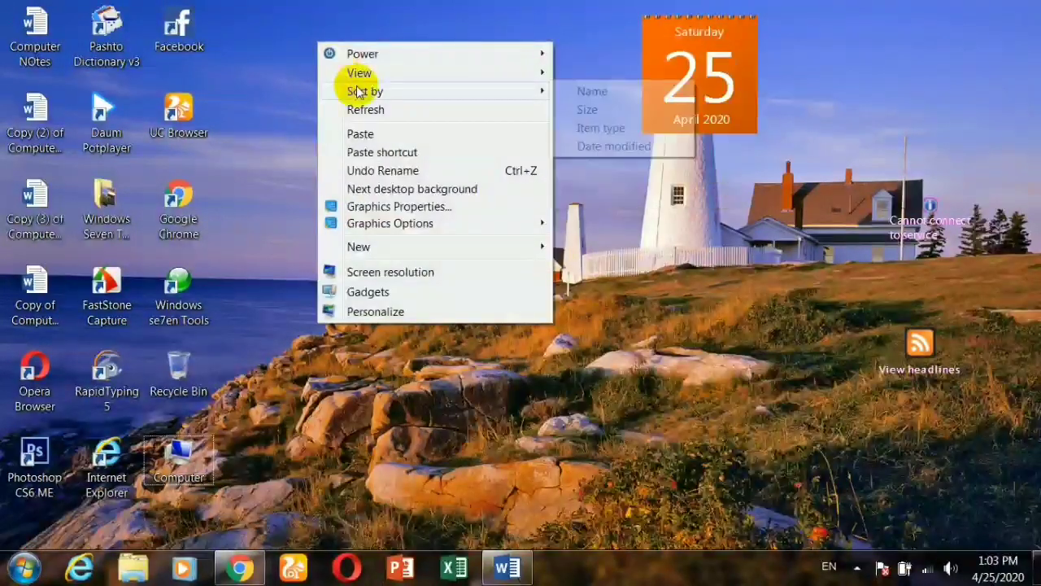
click(578, 93)
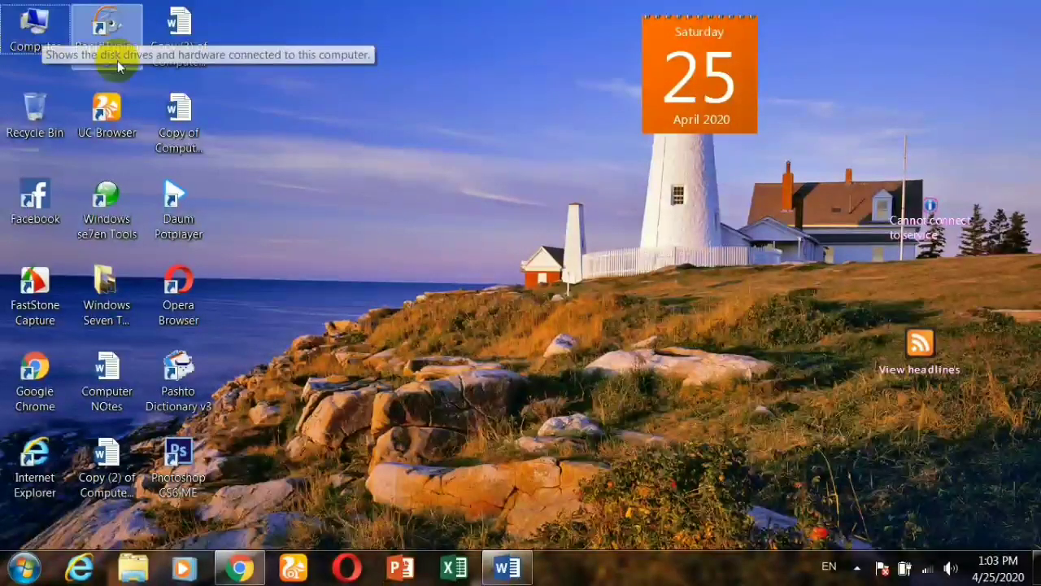
Refresh the desktop twice from its context menu
right_click(364, 55)
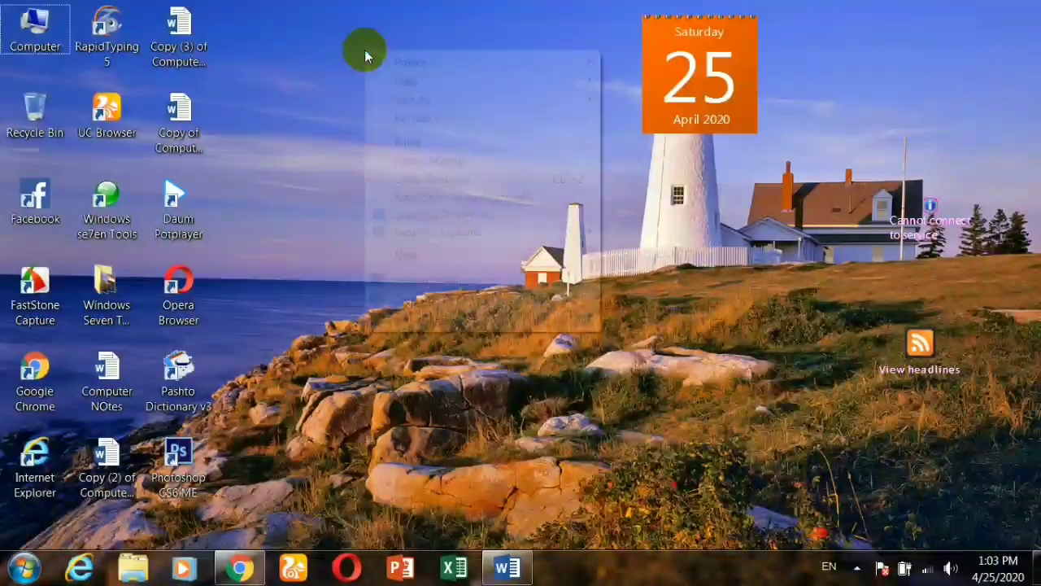
mouse_move(412, 102)
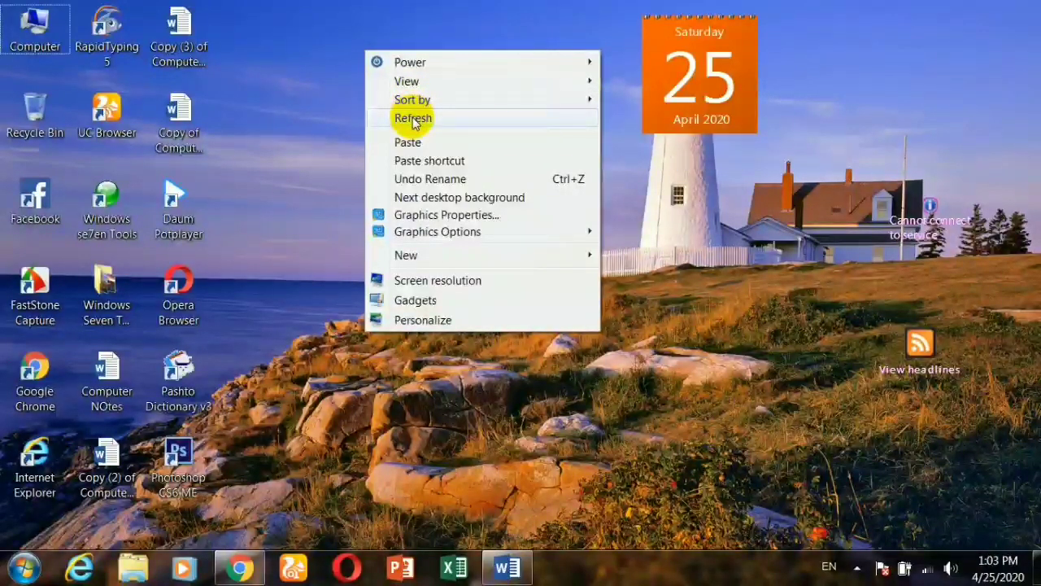
click(412, 120)
right_click(397, 62)
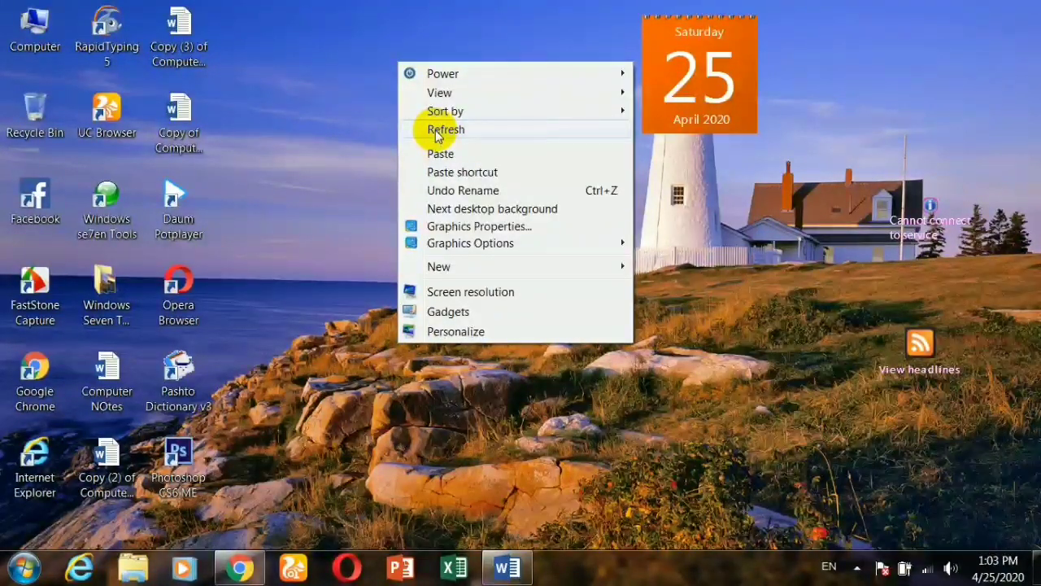
click(435, 129)
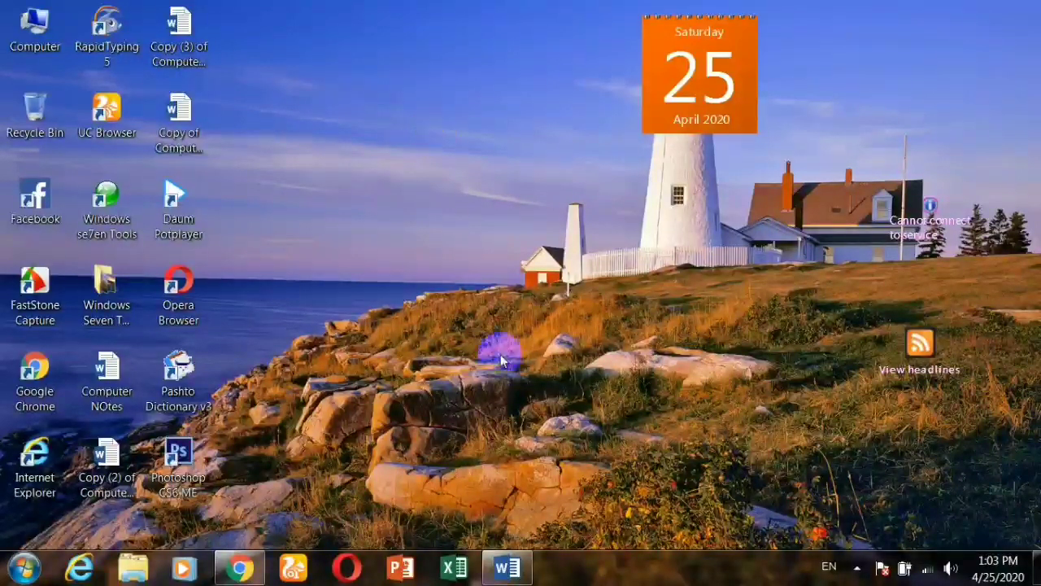
Switch to the Word document and add the line "Refresh → F5" below the Menu definition
click(509, 571)
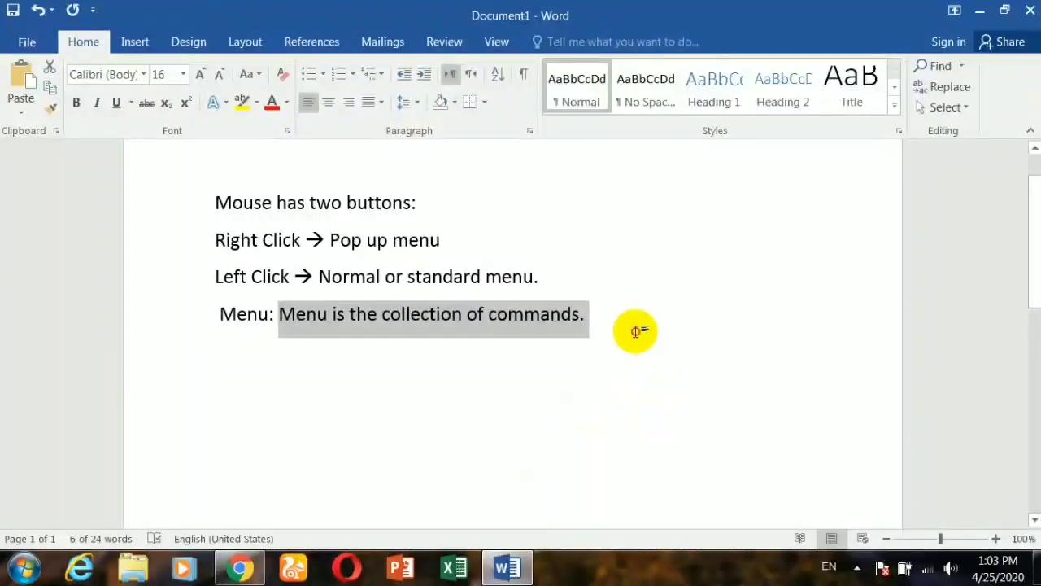
click(666, 388)
key(Return)
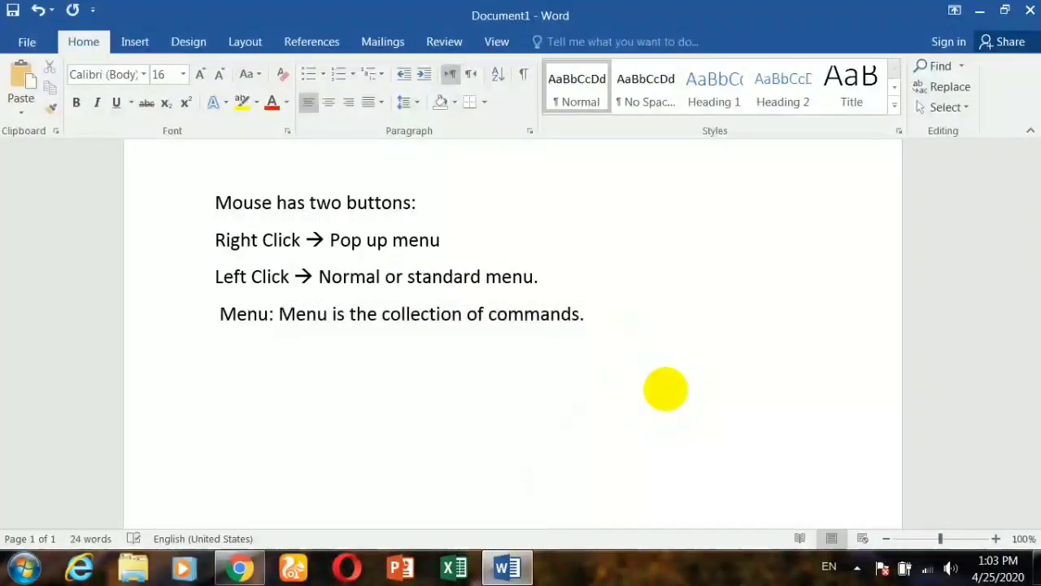
text(Refres)
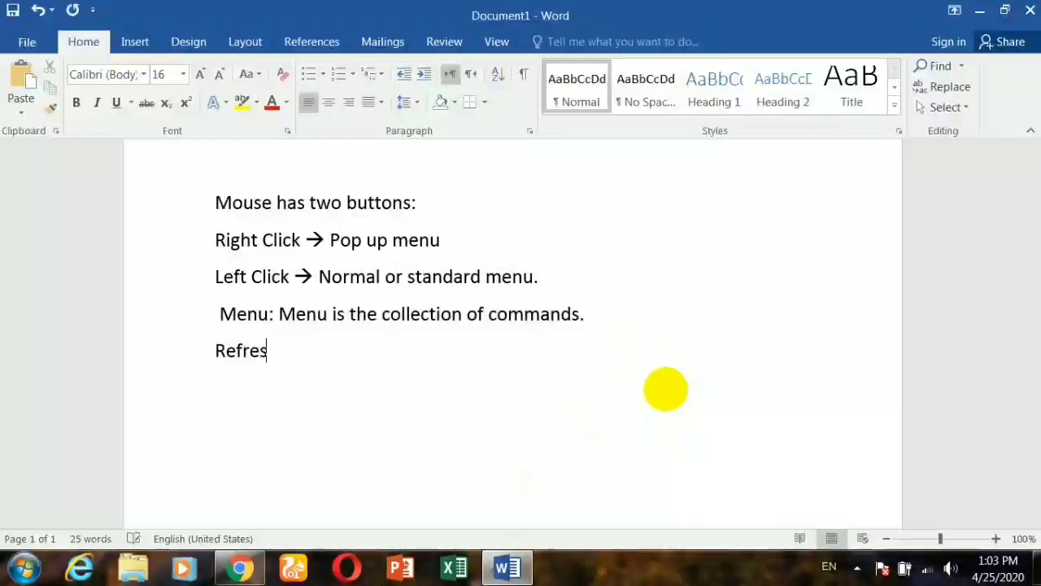
text(h --> F)
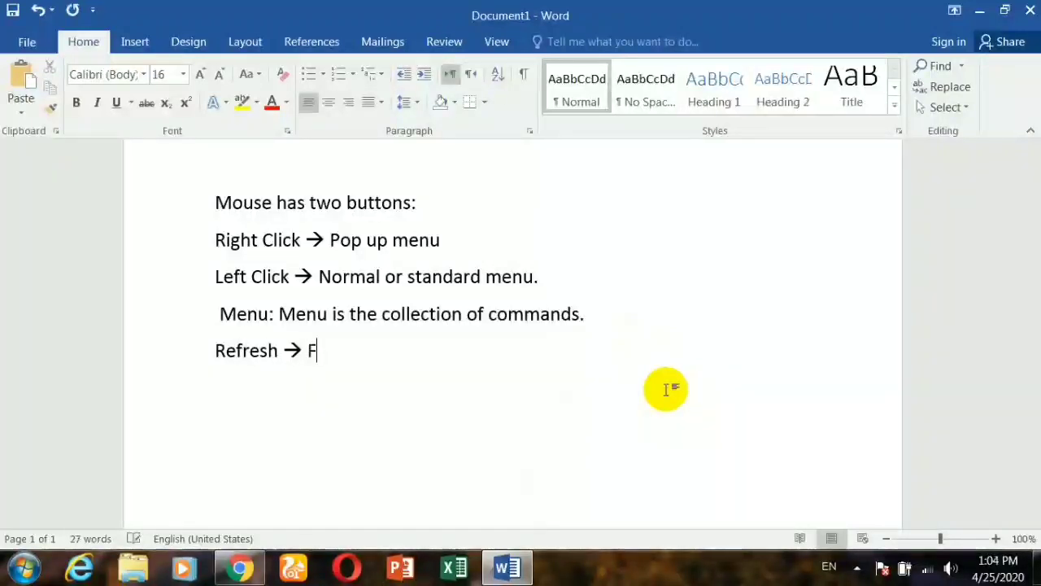
text(5)
Minimize the Word document and refresh the desktop from its context menu
click(980, 9)
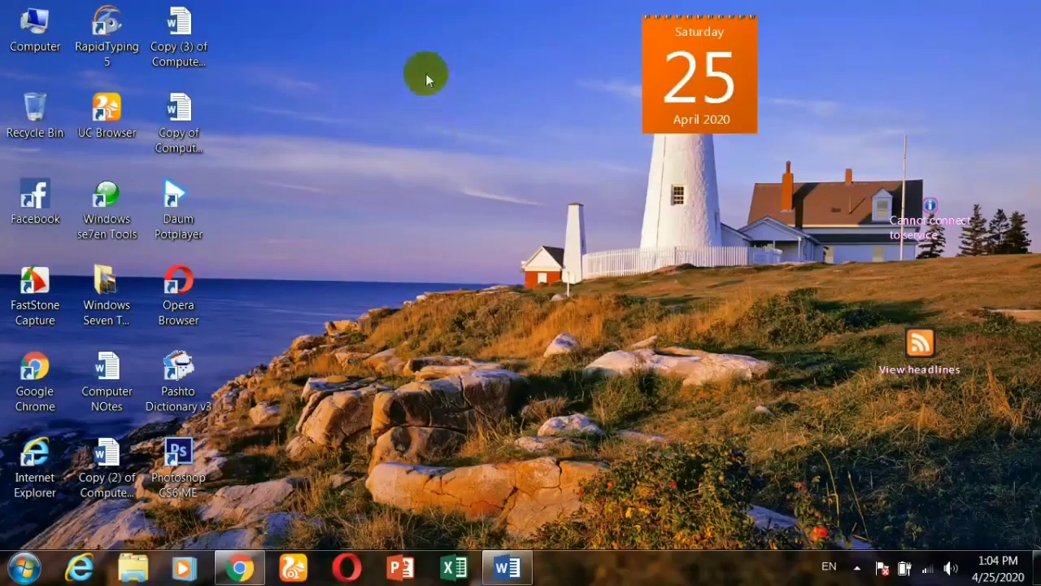
right_click(425, 79)
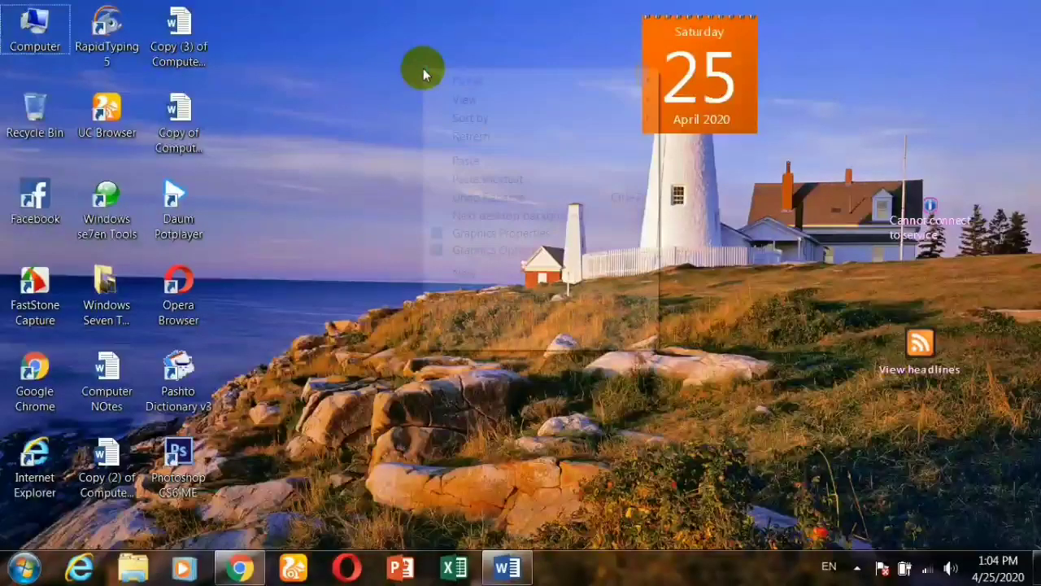
click(453, 133)
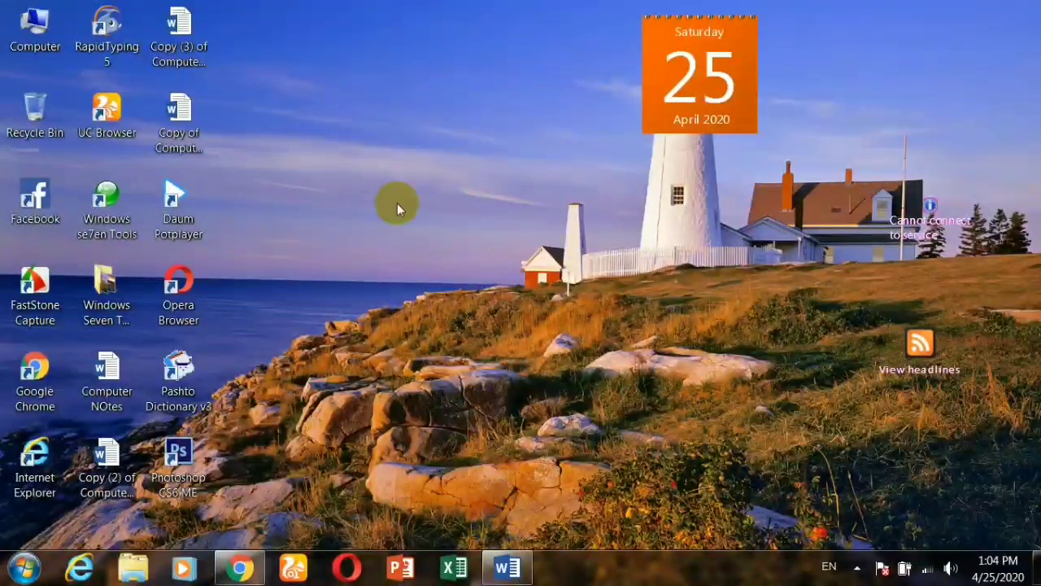
Open the desktop's context menu to examine the Paste command
right_click(380, 54)
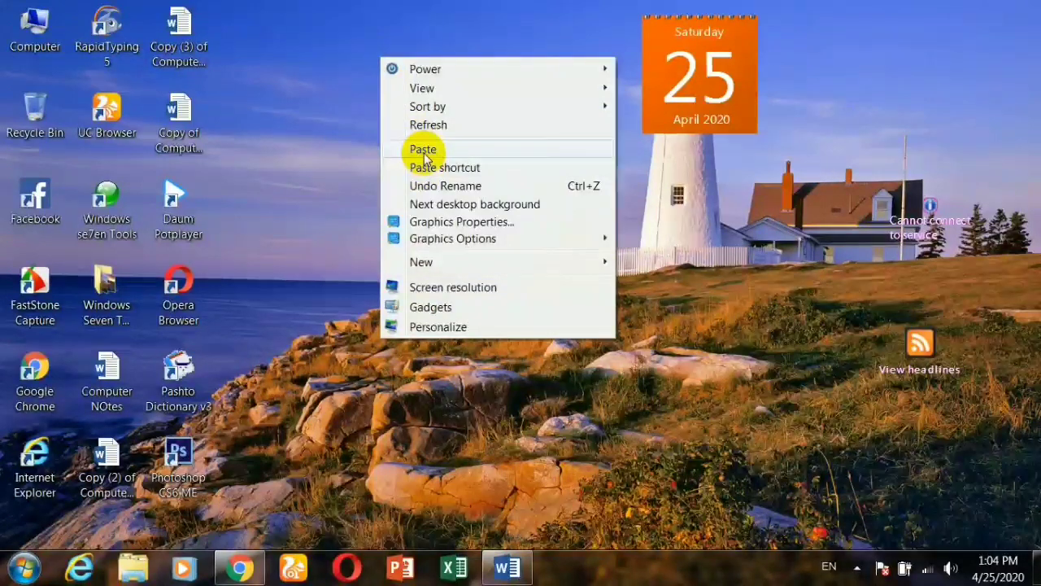